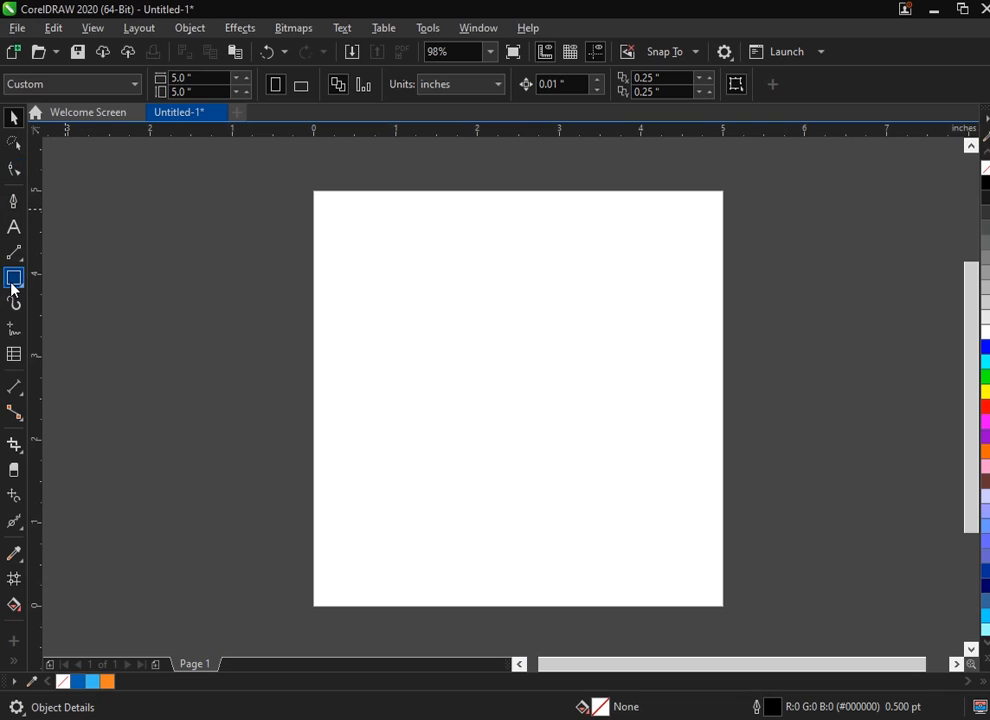
# Add a page-sized rectangle and draw a tall narrow rectangle about 0.44 in wide near the middle of the page.
pyautogui.doubleClick(13, 284)
pyautogui.moveTo(402, 311); pyautogui.dragTo(438, 471)
pyautogui.click(12, 120)
pyautogui.moveTo(438, 400); pyautogui.dragTo(499, 382)
# Convert the narrow rectangle to curves and raise its top-right corner node to give it a slanted top.
pyautogui.press('F10')
pyautogui.scroll(2, 505, 318)
pyautogui.hotkey('ctrl', 'q')
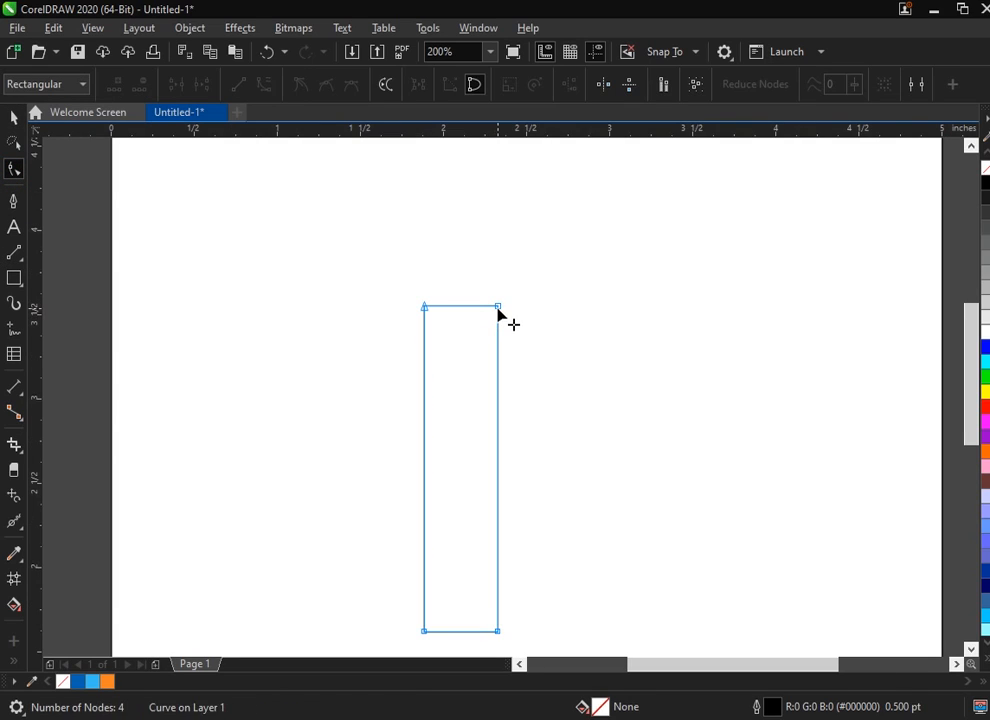
pyautogui.moveTo(498, 308); pyautogui.dragTo(496, 240)
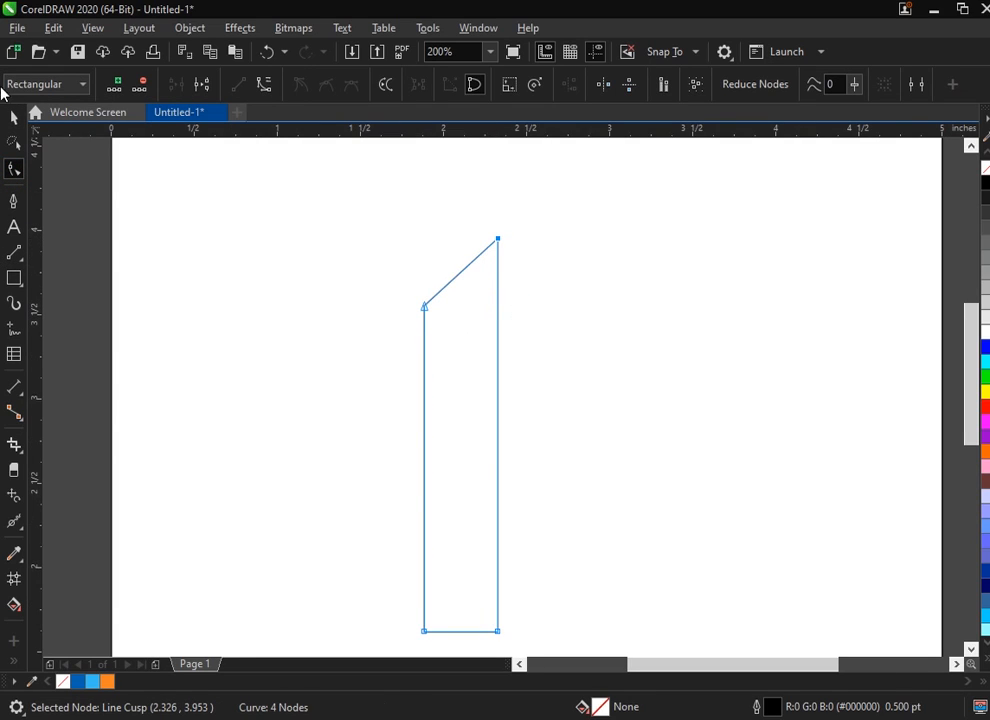
pyautogui.click(13, 117)
# Narrow the slanted shape to about 0.36 in and mirror a copy onto its right side to form a pointed tower.
pyautogui.scroll(-2, 431, 339)
pyautogui.scroll(2, 437, 333)
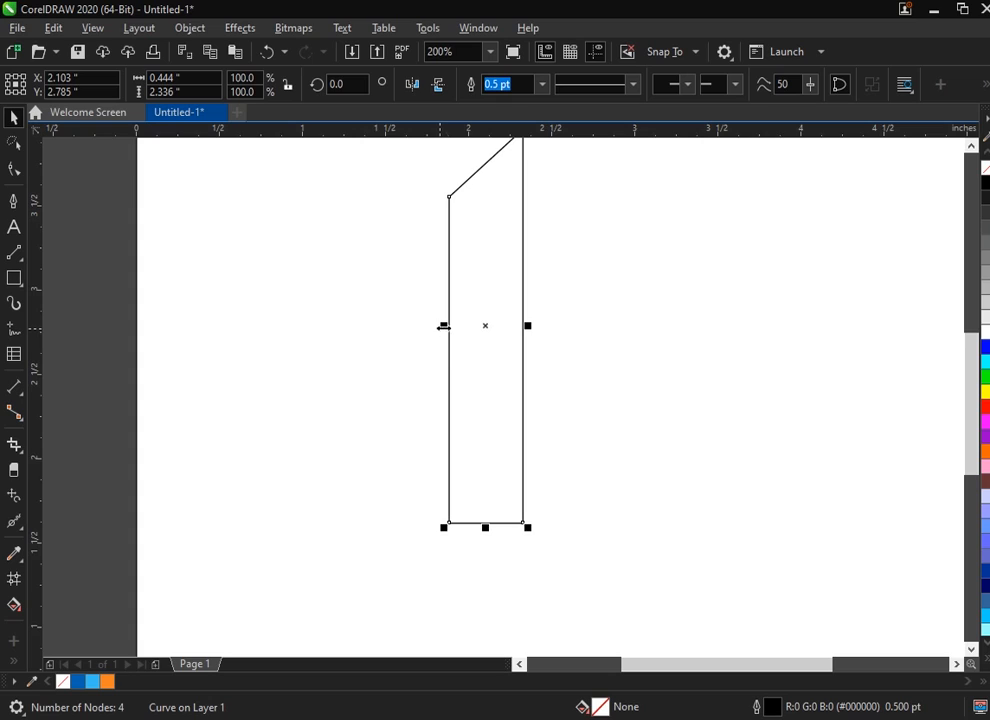
pyautogui.moveTo(444, 325); pyautogui.dragTo(453, 369)
pyautogui.rightClick(525, 327)
# Copy the tower's left half about 0.49 in to the left and raise its base nodes, shortening it to about 1.33 in.
pyautogui.scroll(-1, 511, 328)
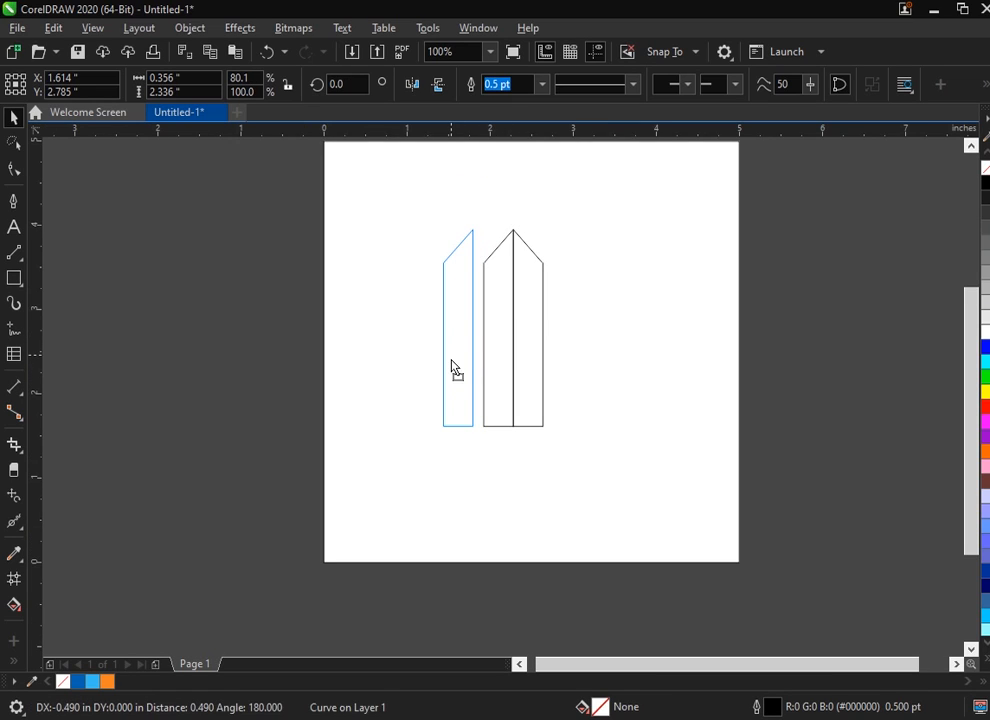
pyautogui.rightClick(453, 369)
pyautogui.click(13, 169)
pyautogui.moveTo(400, 484); pyautogui.dragTo(482, 411)
pyautogui.scroll(1, 475, 423)
pyautogui.moveTo(472, 426); pyautogui.dragTo(472, 258)
pyautogui.click(13, 117)
# Add a horizontal guideline at the central tower's base and align the short tower's base with it.
pyautogui.scroll(-1, 495, 432)
pyautogui.moveTo(474, 346); pyautogui.dragTo(477, 424)
pyautogui.scroll(3, 477, 424)
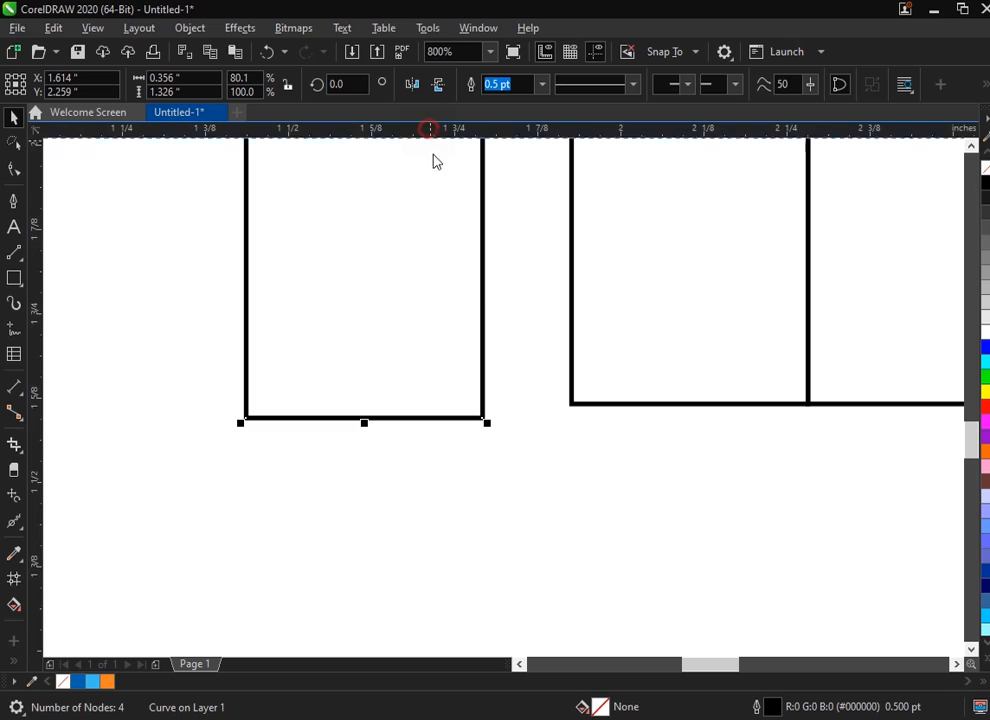
pyautogui.moveTo(578, 403); pyautogui.dragTo(578, 404)
pyautogui.moveTo(409, 419); pyautogui.dragTo(412, 411)
pyautogui.scroll(-3, 412, 411)
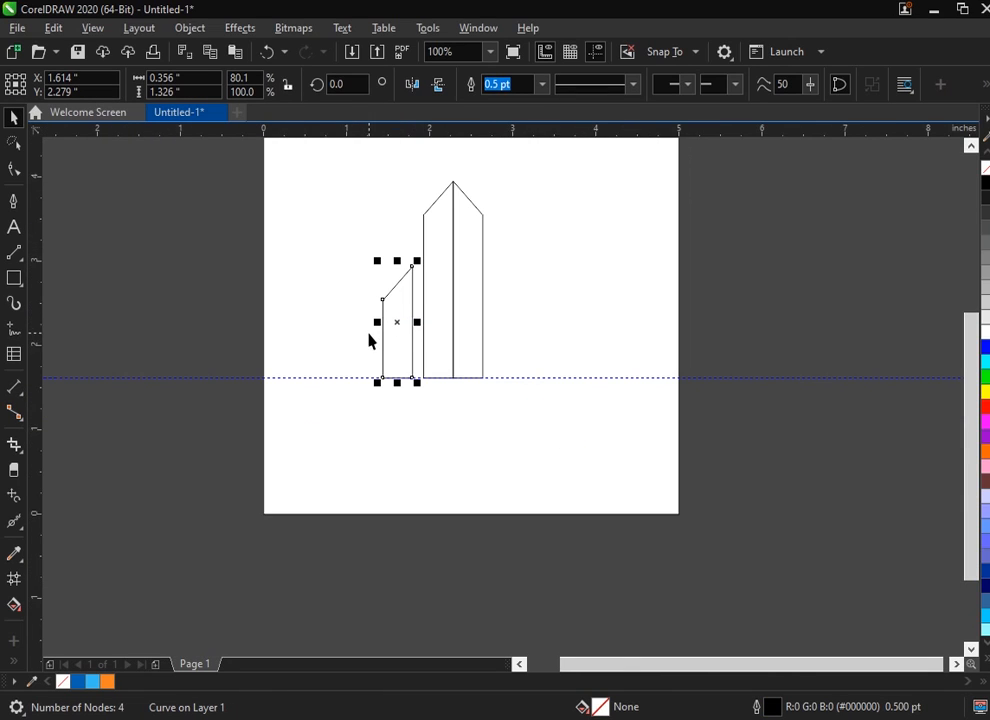
# Mirror a copy of the short slanted tower and place it on the right side of the central tower.
pyautogui.moveTo(377, 322); pyautogui.dragTo(447, 325)
pyautogui.rightClick(447, 325)
pyautogui.moveTo(424, 338); pyautogui.dragTo(484, 339)
pyautogui.hotkey('ctrl', 'z')
pyautogui.click(415, 338)
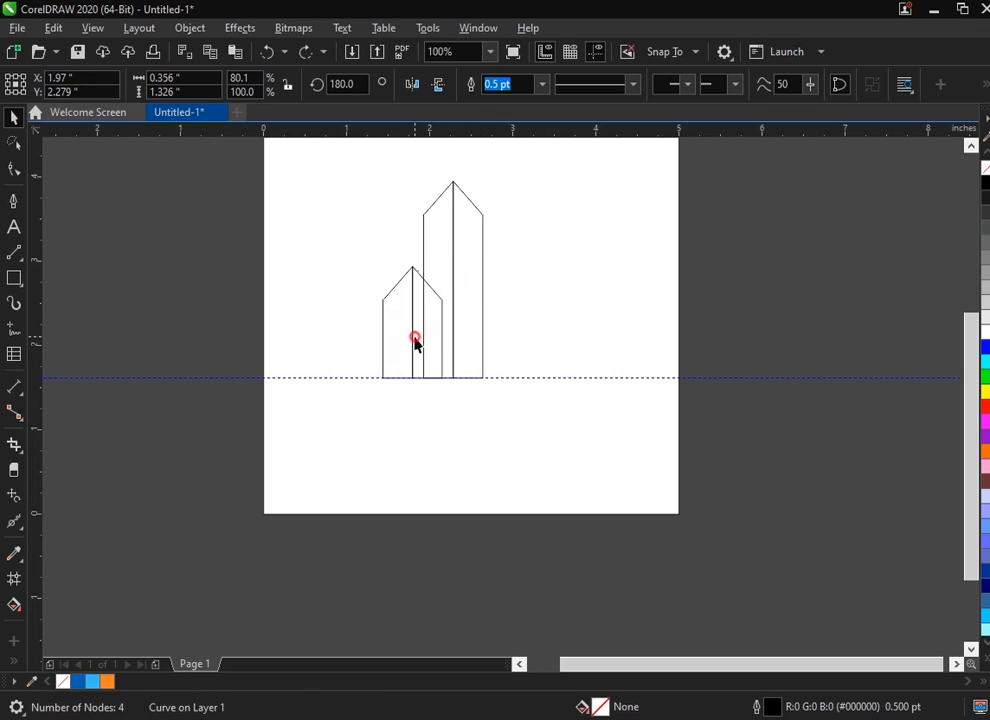
pyautogui.moveTo(415, 339); pyautogui.dragTo(490, 344)
pyautogui.click(344, 413)
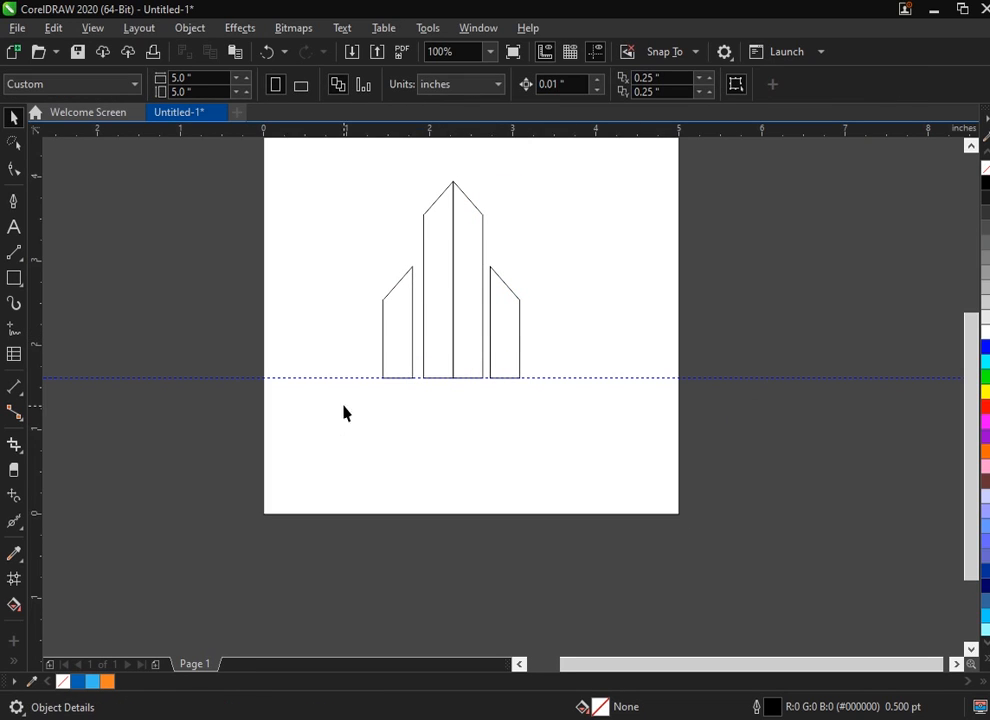
# Group the two halves of the central tower.
pyautogui.click(447, 293)
pyautogui.keyDown('shift'); pyautogui.click(471, 290); pyautogui.keyUp('shift')
pyautogui.hotkey('ctrl', 'g')
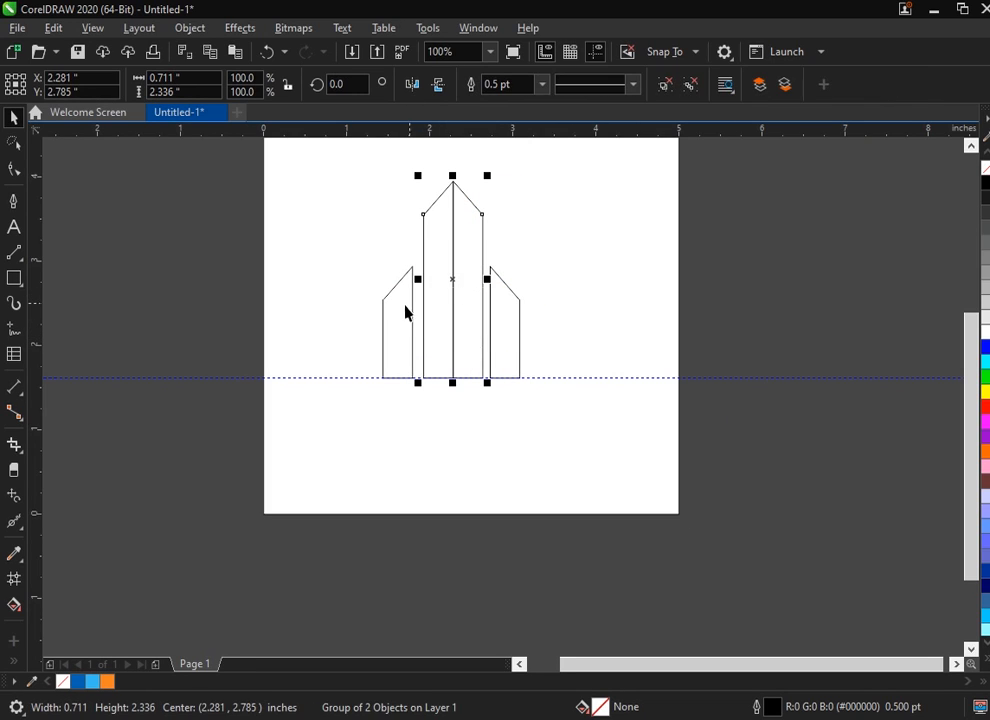
pyautogui.keyDown('shift'); pyautogui.click(405, 306); pyautogui.keyUp('shift')
pyautogui.click(696, 280)
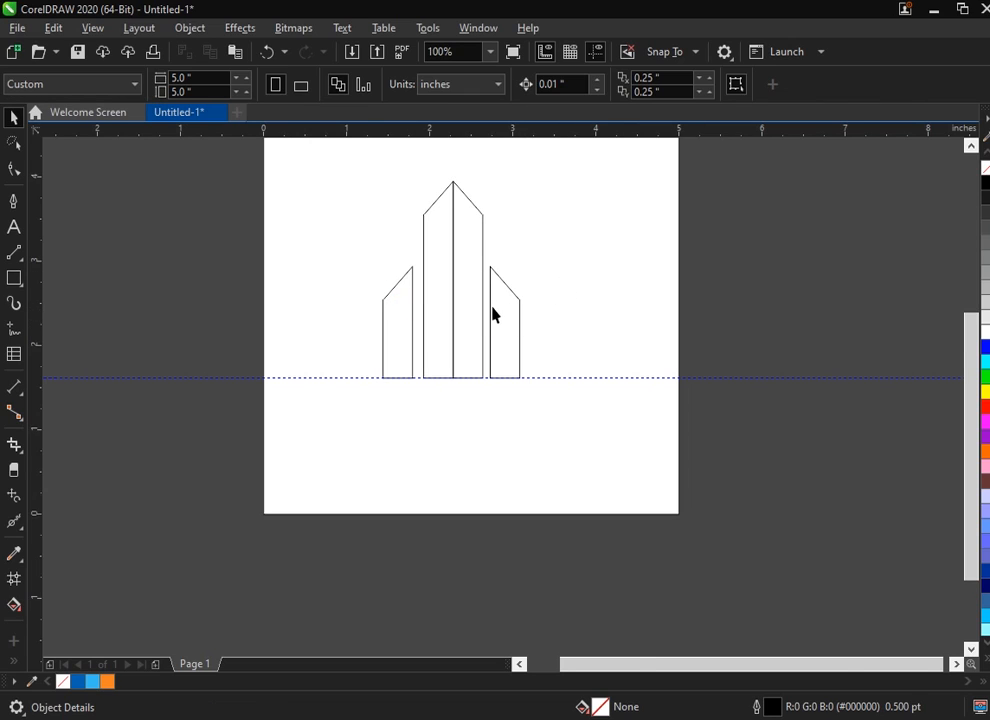
pyautogui.click(491, 314)
pyautogui.scroll(3, 493, 316)
pyautogui.scroll(-1, 496, 325)
pyautogui.click(812, 300)
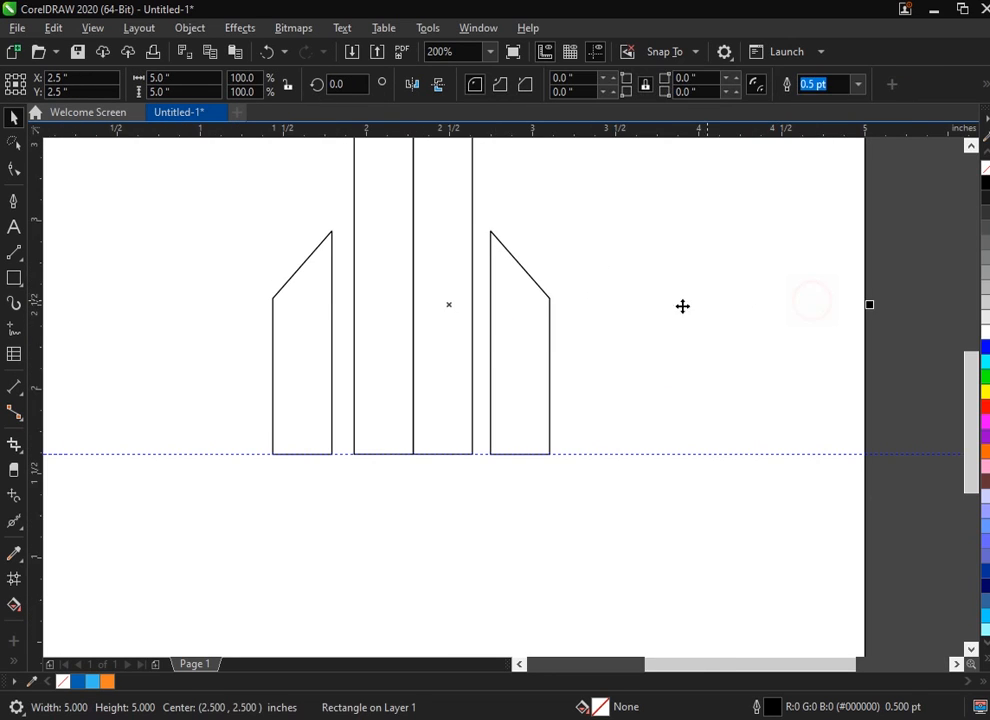
pyautogui.scroll(-1, 659, 342)
pyautogui.click(837, 345)
pyautogui.scroll(1, 489, 342)
pyautogui.click(488, 346)
pyautogui.click(14, 279)
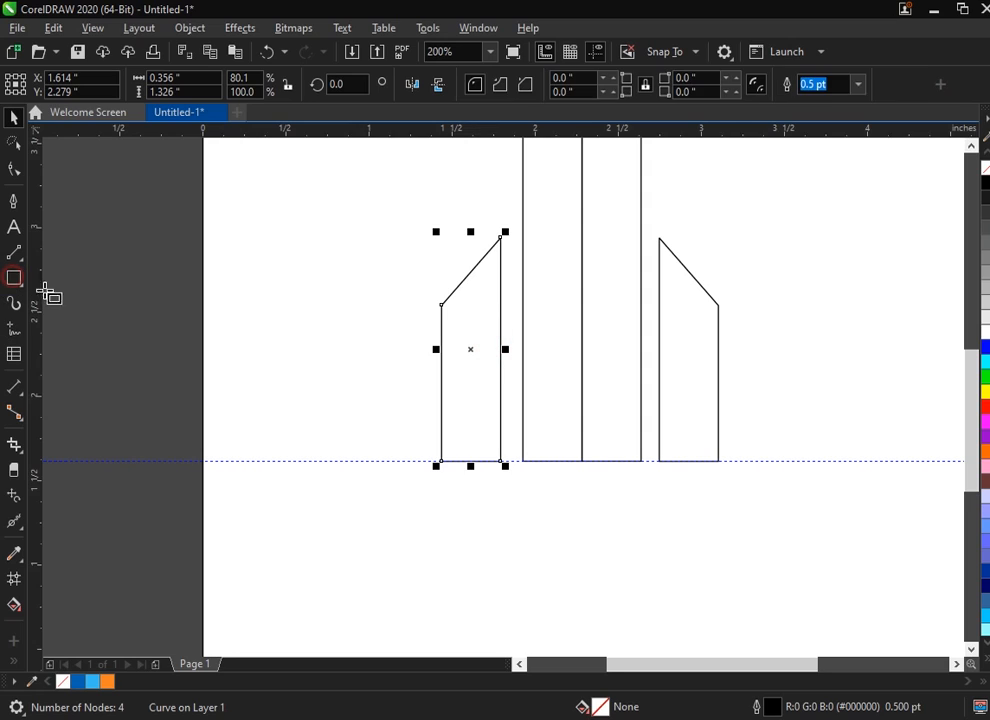
pyautogui.moveTo(440, 462); pyautogui.dragTo(382, 313)
pyautogui.hotkey('ctrl', 'z')
# Copy the left slanted tower further left and lower its peak node to make a flat-topped block about 0.73 in high.
pyautogui.click(10, 121)
pyautogui.moveTo(471, 384); pyautogui.dragTo(387, 384)
pyautogui.rightClick(401, 384)
pyautogui.click(14, 169)
pyautogui.moveTo(416, 239); pyautogui.dragTo(418, 310)
pyautogui.scroll(4, 425, 300)
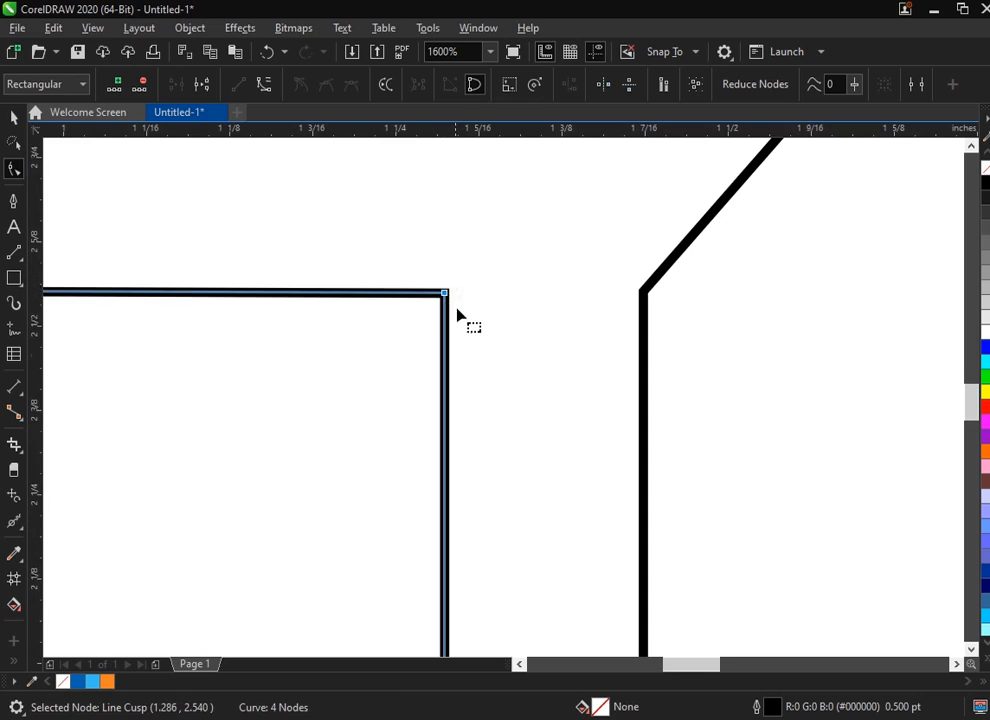
pyautogui.click(9, 121)
# Place a copy of the flat-topped block outside the right slanted tower, standing on the guideline.
pyautogui.scroll(-4, 262, 266)
pyautogui.moveTo(271, 264); pyautogui.dragTo(655, 370)
pyautogui.rightClick(655, 370)
pyautogui.click(191, 231)
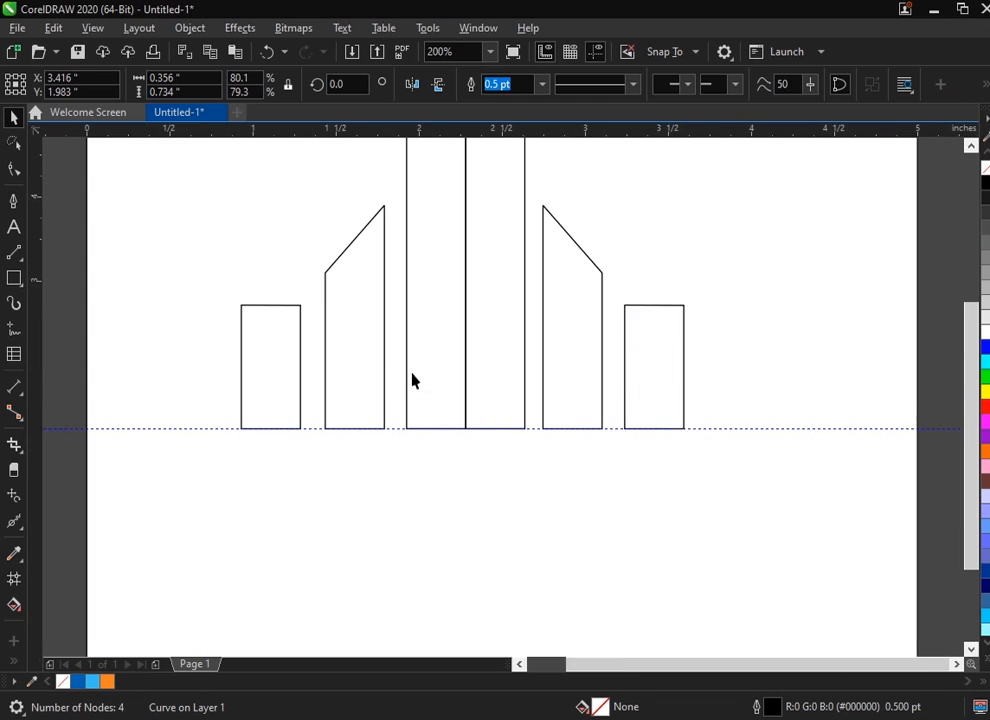
# Delete the horizontal guideline along the towers' bases.
pyautogui.scroll(-1, 414, 370)
pyautogui.click(621, 399)
pyautogui.press('Delete')
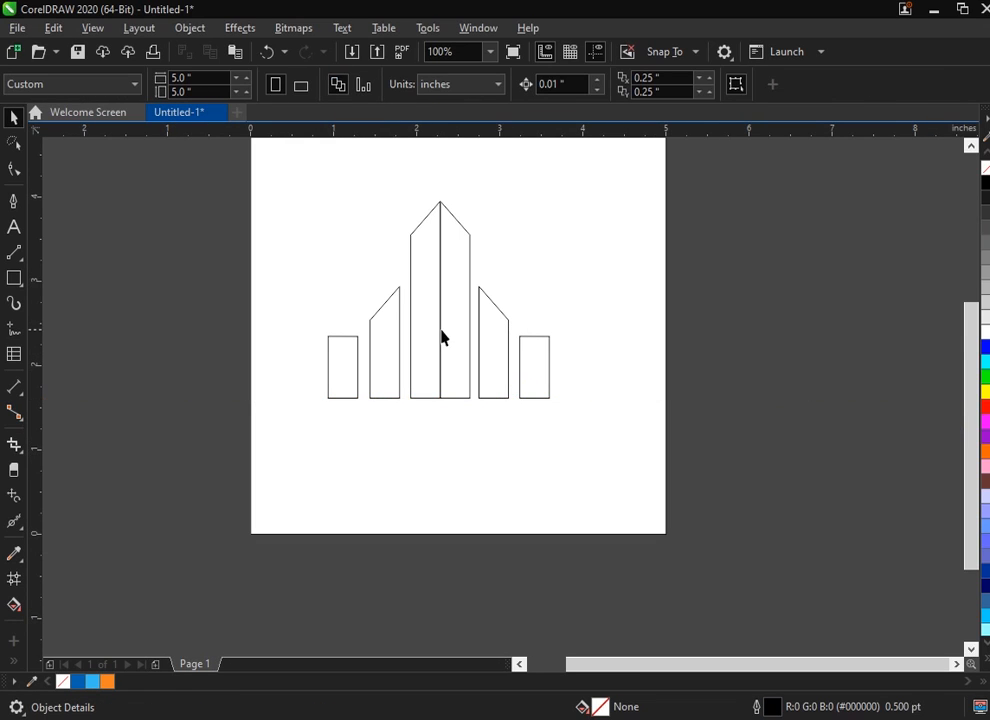
# Draw a wide ellipse about 3.99 by 1.4 in overlapping the lower ends of the towers.
pyautogui.scroll(1, 404, 318)
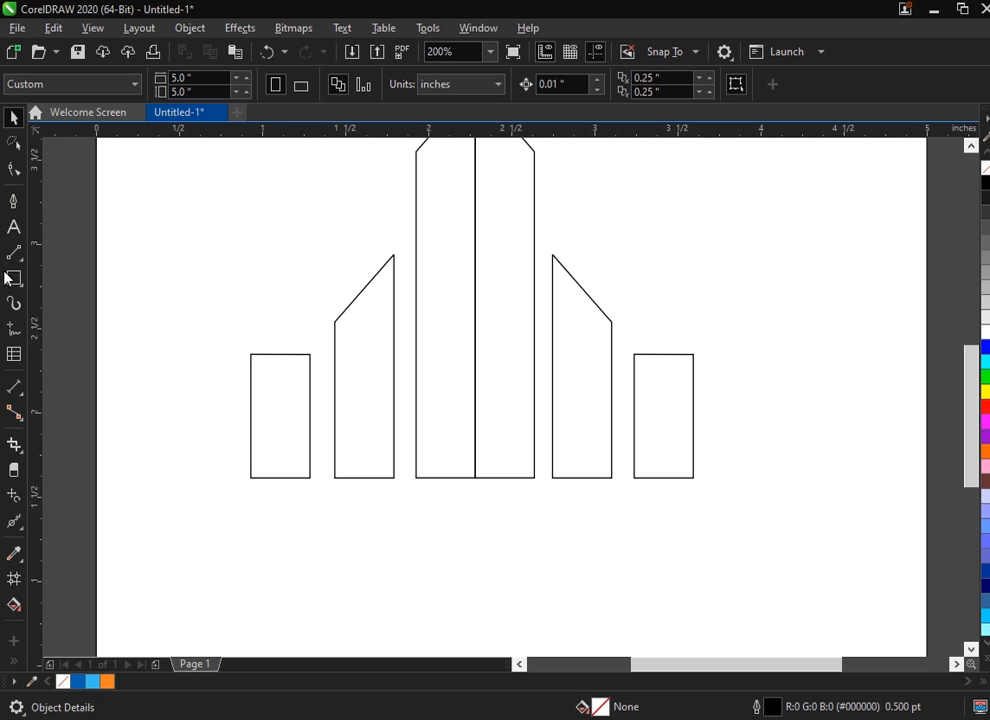
pyautogui.click(9, 279)
pyautogui.click(115, 327)
pyautogui.scroll(-1, 344, 397)
pyautogui.moveTo(232, 404); pyautogui.dragTo(566, 522)
# Group all the towers and align them horizontally with the ellipse's centre.
pyautogui.click(14, 118)
pyautogui.moveTo(186, 192); pyautogui.dragTo(579, 457)
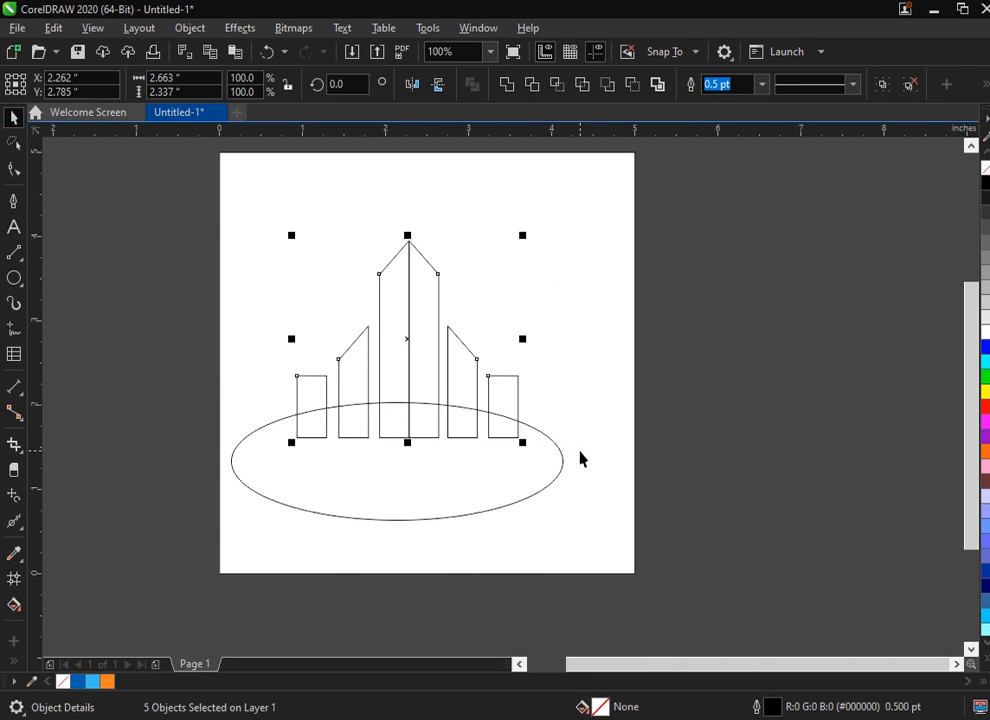
pyautogui.hotkey('ctrl', 'g')
pyautogui.keyDown('shift'); pyautogui.click(504, 421); pyautogui.keyUp('shift')
pyautogui.press('c')
pyautogui.click(557, 467)
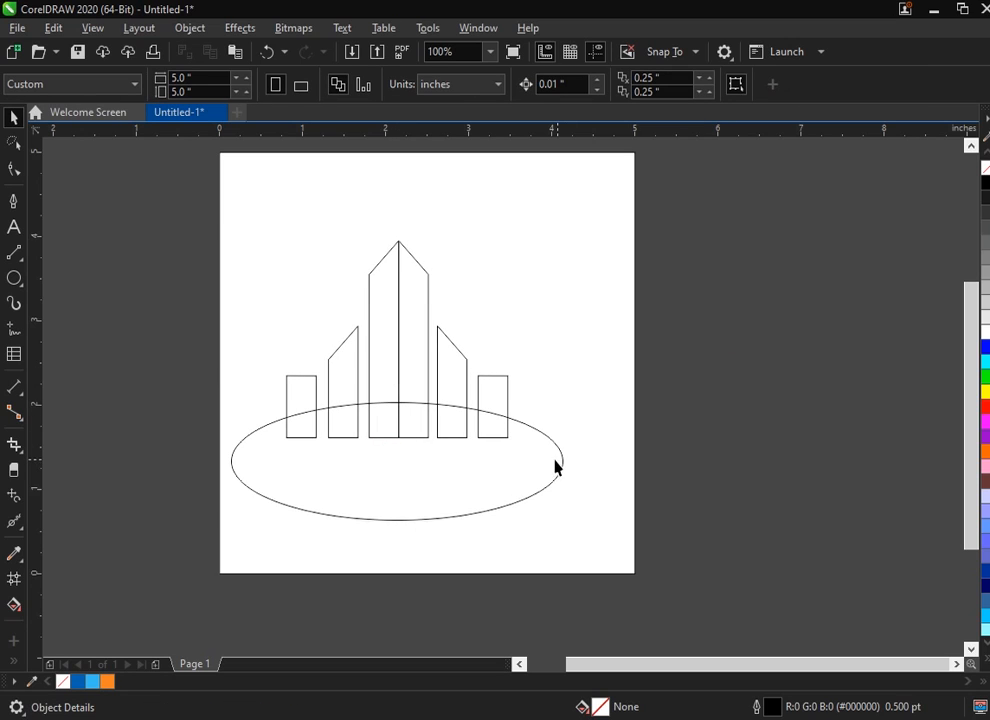
# Move the towers and ellipse together to the right, to the horizontal middle of the page.
pyautogui.moveTo(420, 440); pyautogui.dragTo(130, 170)
pyautogui.moveTo(389, 292); pyautogui.dragTo(418, 296)
pyautogui.click(758, 396)
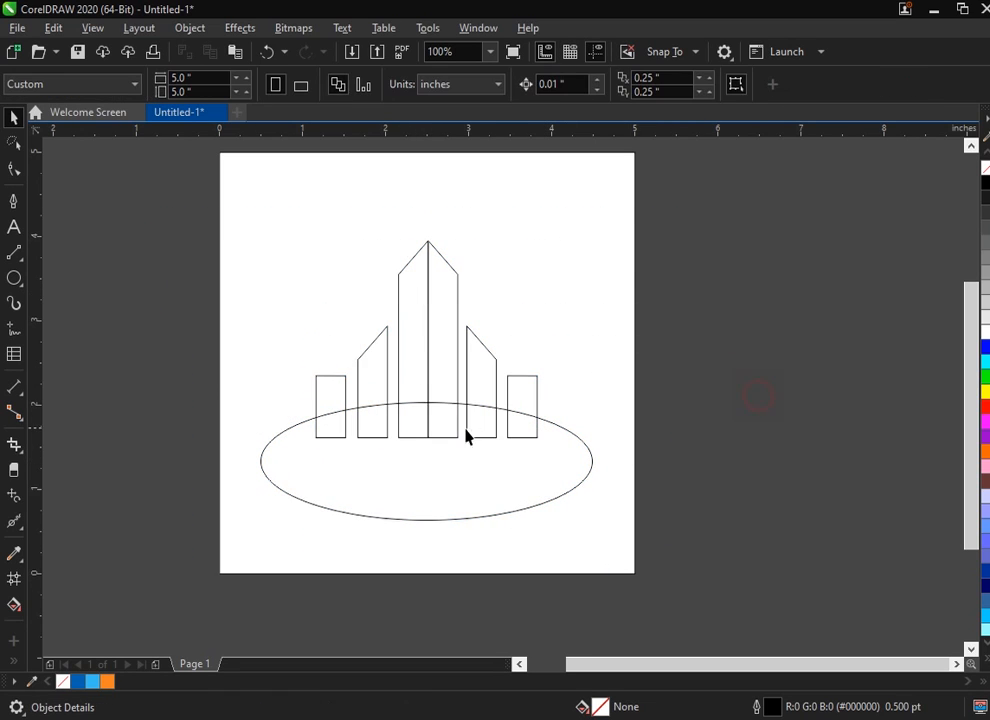
# Move the ellipse down until its arc meets the outer bottom corners of the two outermost blocks.
pyautogui.scroll(1, 443, 423)
pyautogui.click(432, 394)
pyautogui.scroll(1, 420, 382)
pyautogui.moveTo(420, 382); pyautogui.dragTo(431, 471)
pyautogui.scroll(-1, 432, 449)
# Smart Fill the six tower sections above the ellipse's arc with slate blue (C:40 M:20 Y:0 K:40).
pyautogui.click(16, 659)
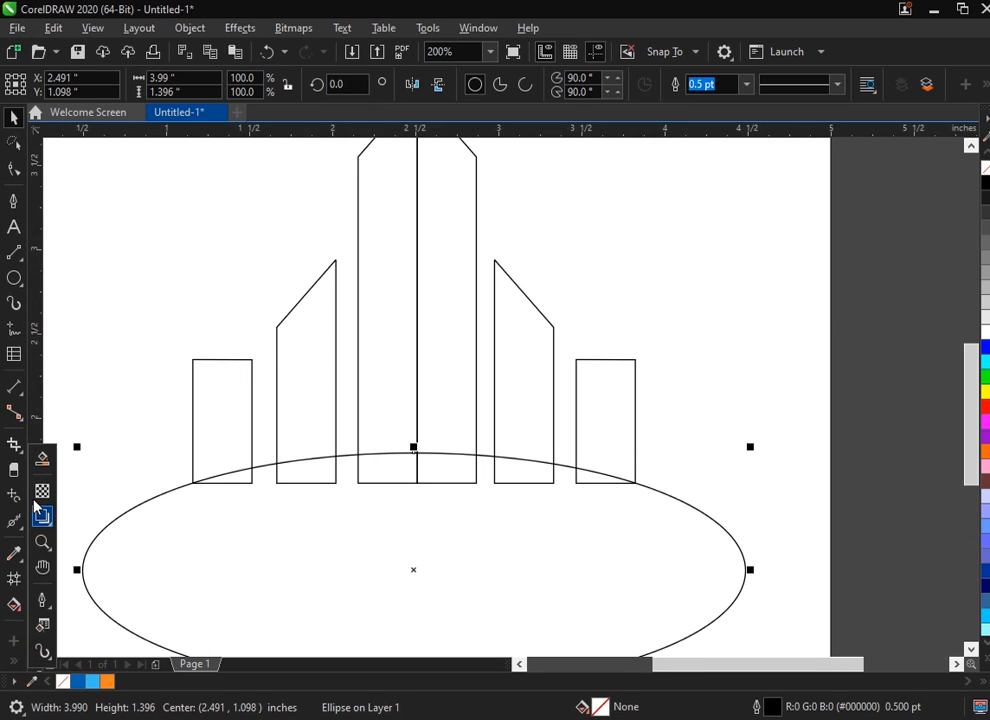
pyautogui.click(42, 460)
pyautogui.click(216, 453)
pyautogui.click(314, 432)
pyautogui.click(378, 398)
pyautogui.click(439, 387)
pyautogui.click(537, 409)
pyautogui.click(605, 420)
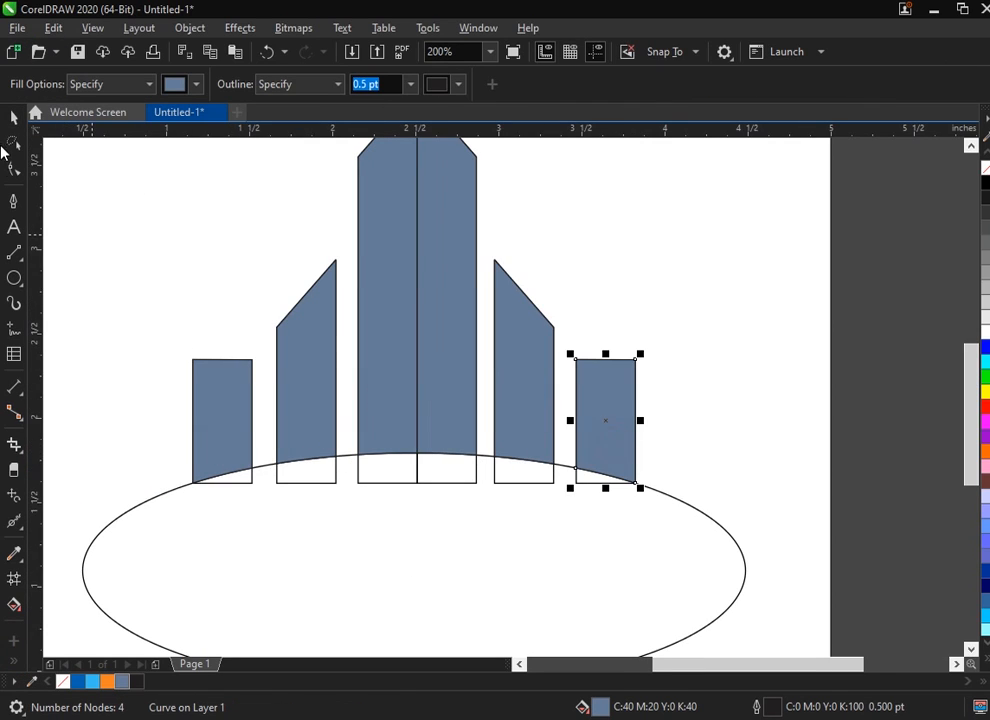
pyautogui.press('space')
# Delete the ellipse and the original tower outlines, keeping only the filled shapes.
pyautogui.scroll(-1, 335, 380)
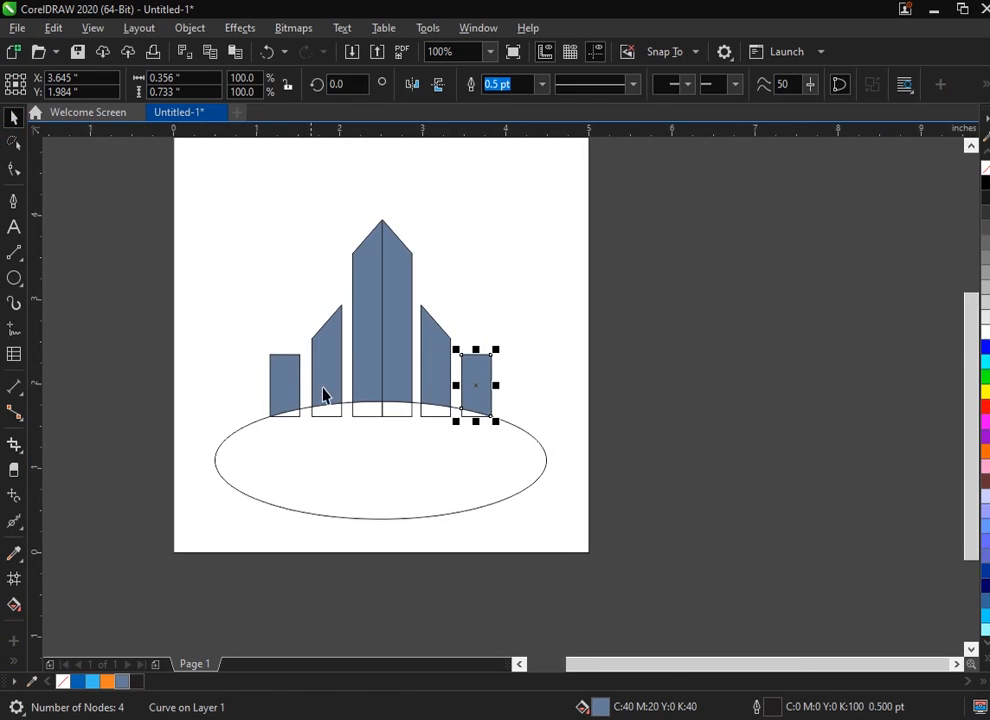
pyautogui.click(390, 519)
pyautogui.press('Delete')
pyautogui.scroll(1, 283, 421)
pyautogui.scroll(-1, 453, 473)
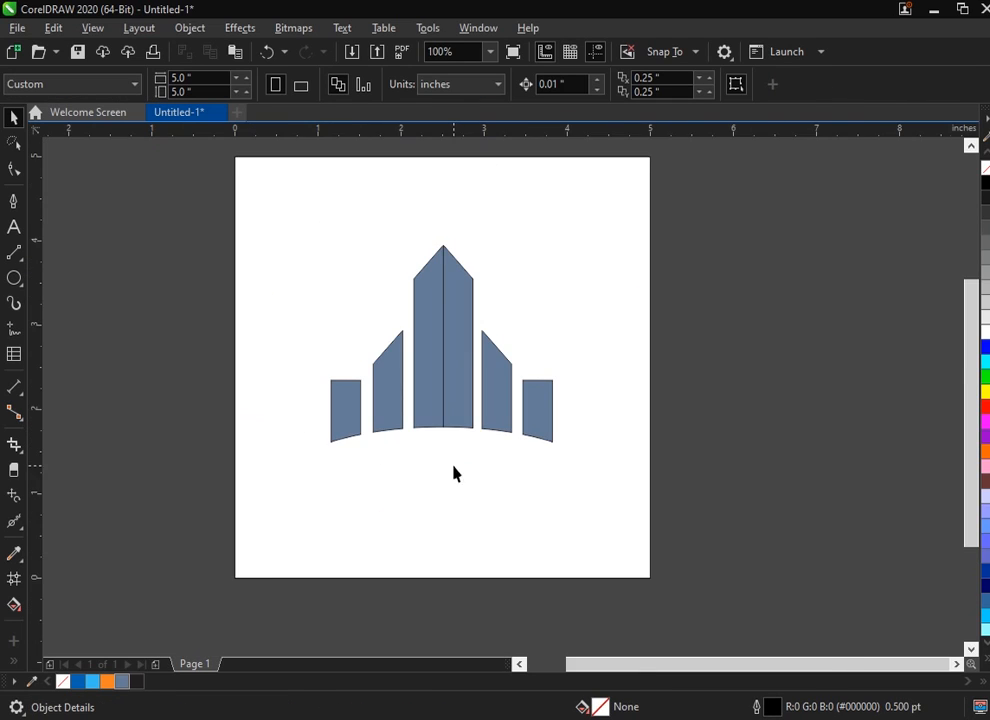
# Draw a circle about 3.27 in in diameter around the filled towers.
pyautogui.scroll(1, 444, 300)
pyautogui.click(413, 298)
pyautogui.click(473, 300)
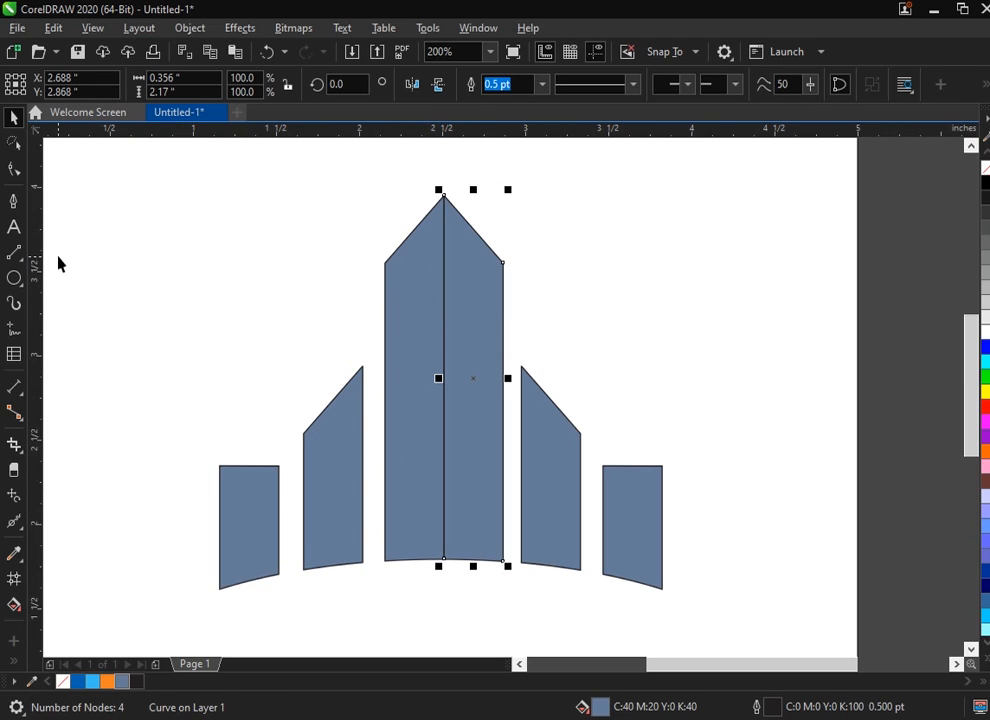
pyautogui.click(16, 280)
pyautogui.scroll(-1, 145, 285)
pyautogui.moveTo(148, 219); pyautogui.dragTo(358, 506)
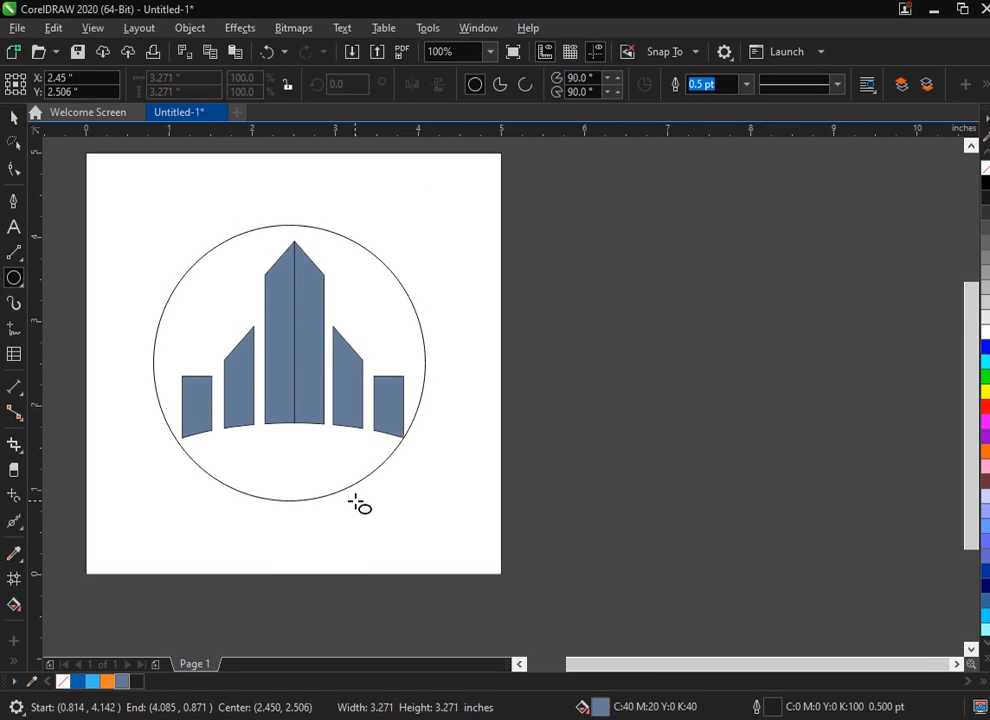
# Group the six filled tower pieces and align them horizontally with the circle's centre.
pyautogui.scroll(1, 260, 398)
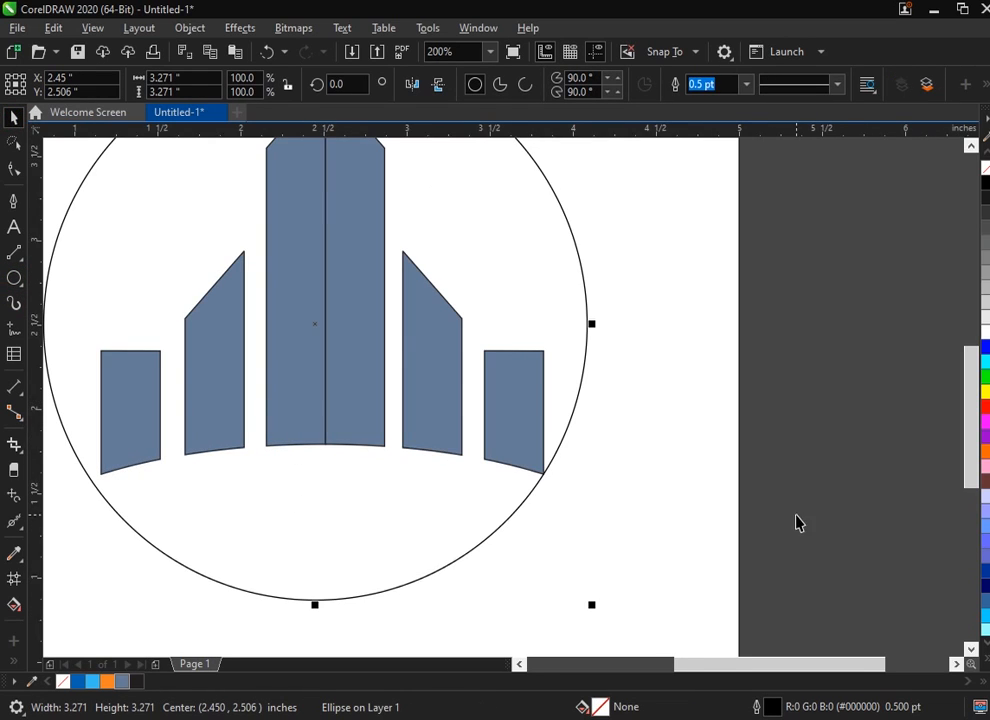
pyautogui.moveTo(797, 522); pyautogui.dragTo(100, 185)
pyautogui.hotkey('ctrl', 'g')
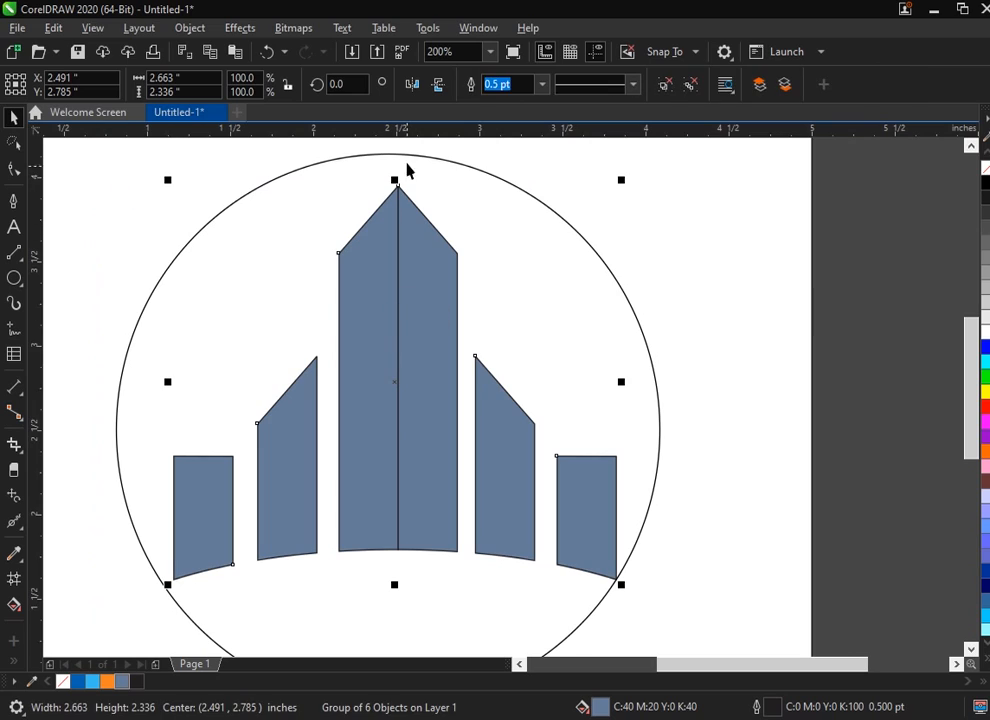
pyautogui.keyDown('shift'); pyautogui.click(409, 153); pyautogui.keyUp('shift')
pyautogui.press('c')
pyautogui.click(877, 276)
pyautogui.press('F3')
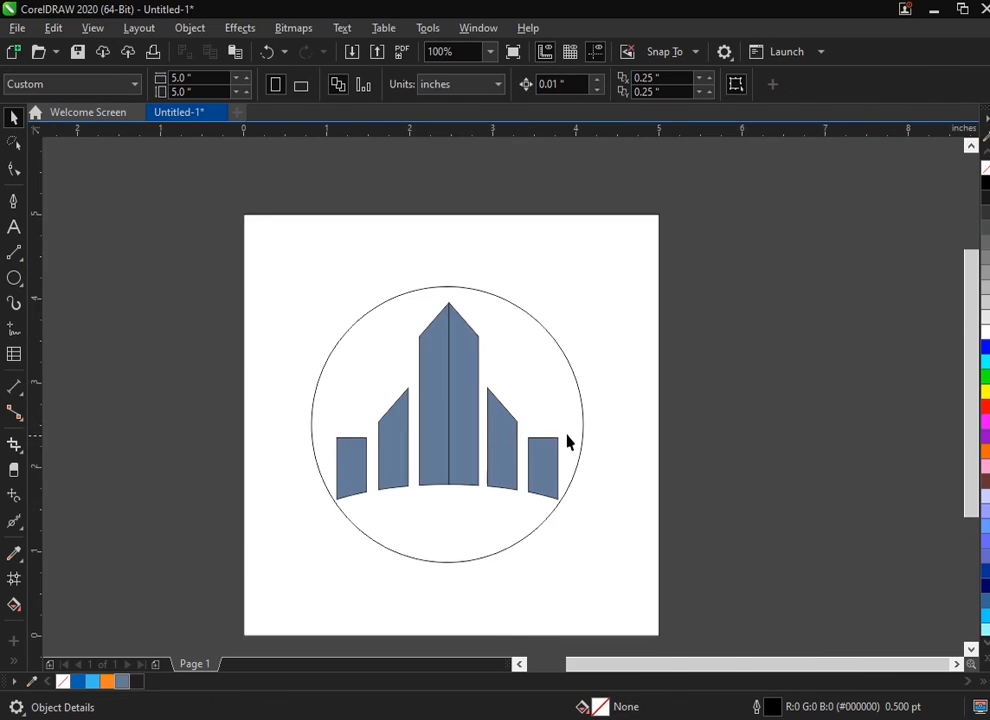
# Duplicate the circle and stretch the copy to a width of about 3.39 in.
pyautogui.scroll(2, 577, 425)
pyautogui.click(599, 420)
pyautogui.scroll(-1, 599, 420)
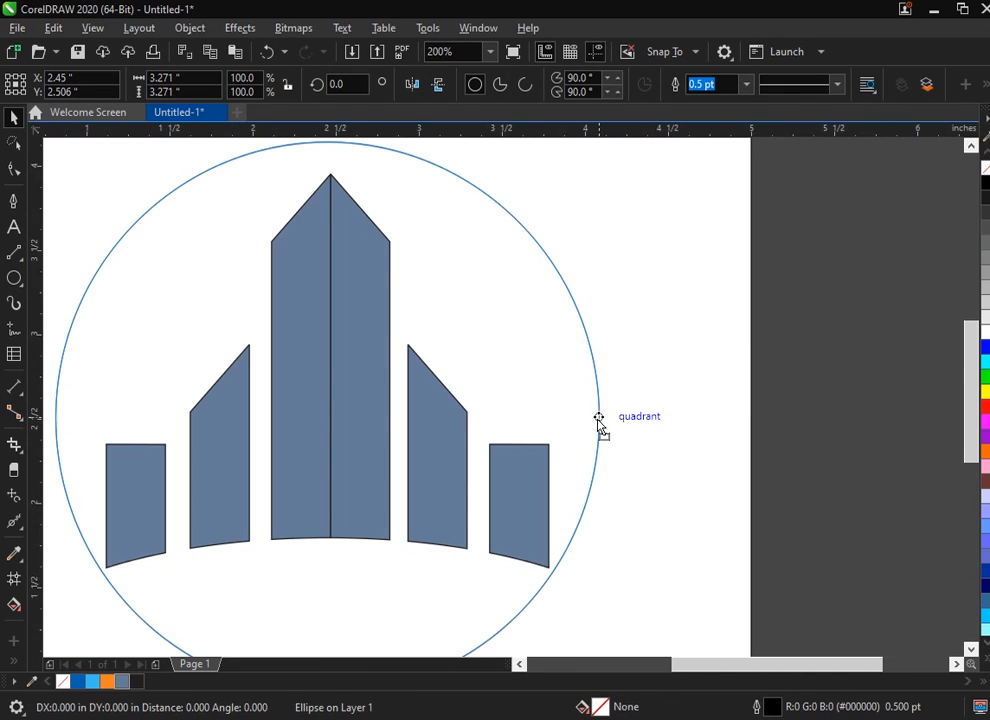
pyautogui.moveTo(599, 420)
pyautogui.mouseDown()
pyautogui.moveTo(584, 420)
pyautogui.moveTo(606, 415)
pyautogui.mouseUp()
pyautogui.rightClick(584, 420)
pyautogui.scroll(1, 585, 419)
pyautogui.scroll(-2, 562, 415)
pyautogui.scroll(1, 465, 527)
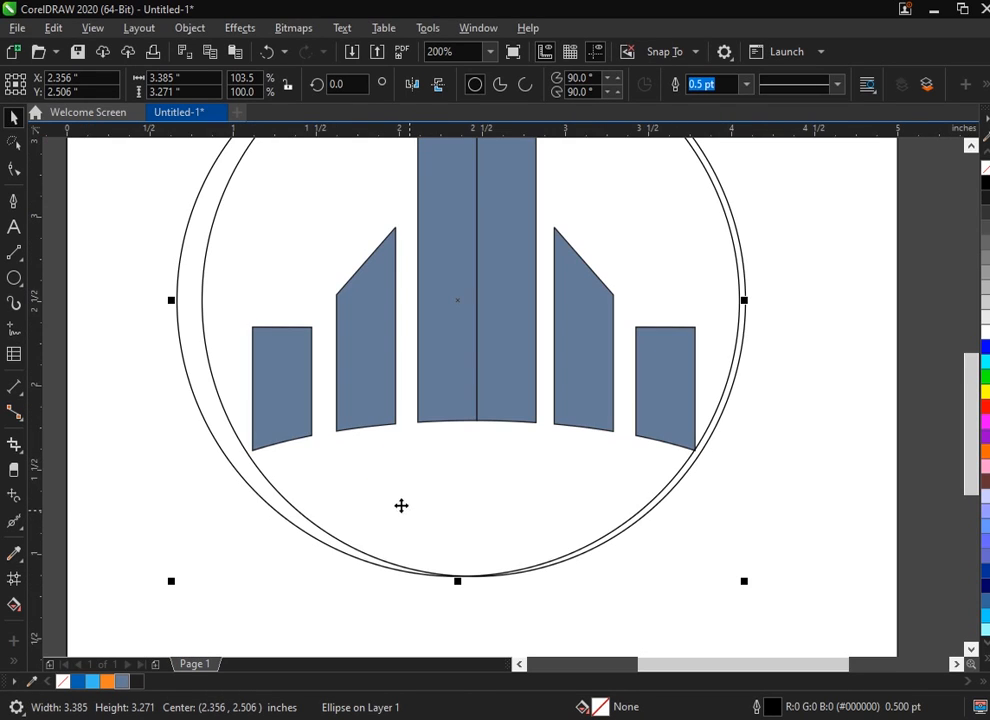
pyautogui.press('Escape')
pyautogui.scroll(-1, 309, 516)
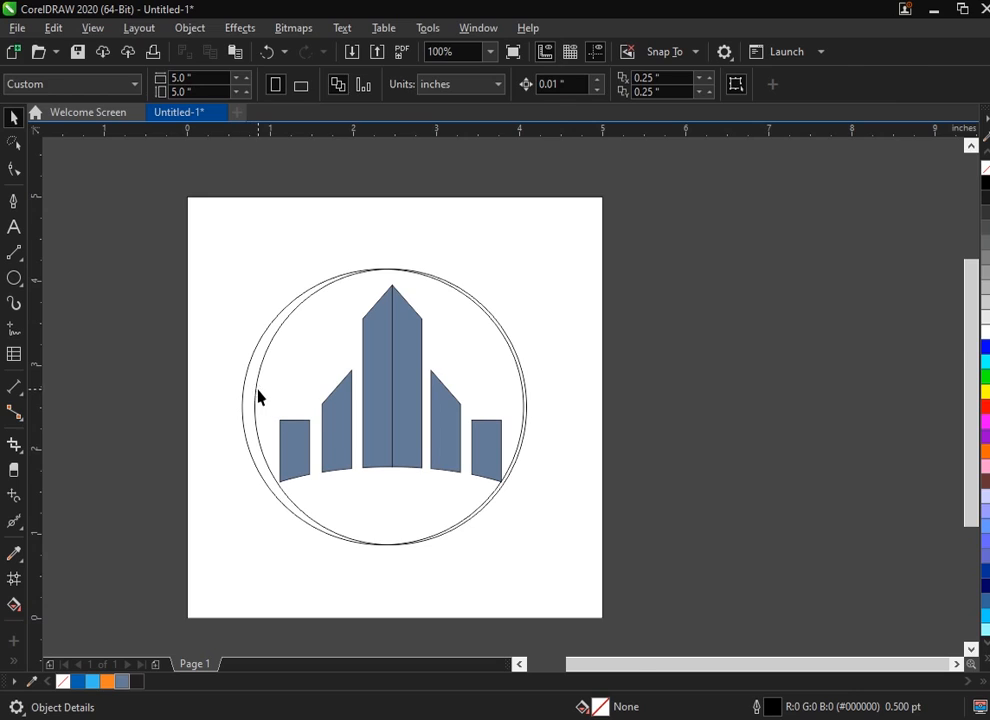
# Align the circle and its wider copy on a common horizontal centre.
pyautogui.click(257, 397)
pyautogui.scroll(2, 260, 398)
pyautogui.keyDown('shift'); pyautogui.click(261, 392); pyautogui.keyUp('shift')
pyautogui.scroll(-2, 265, 385)
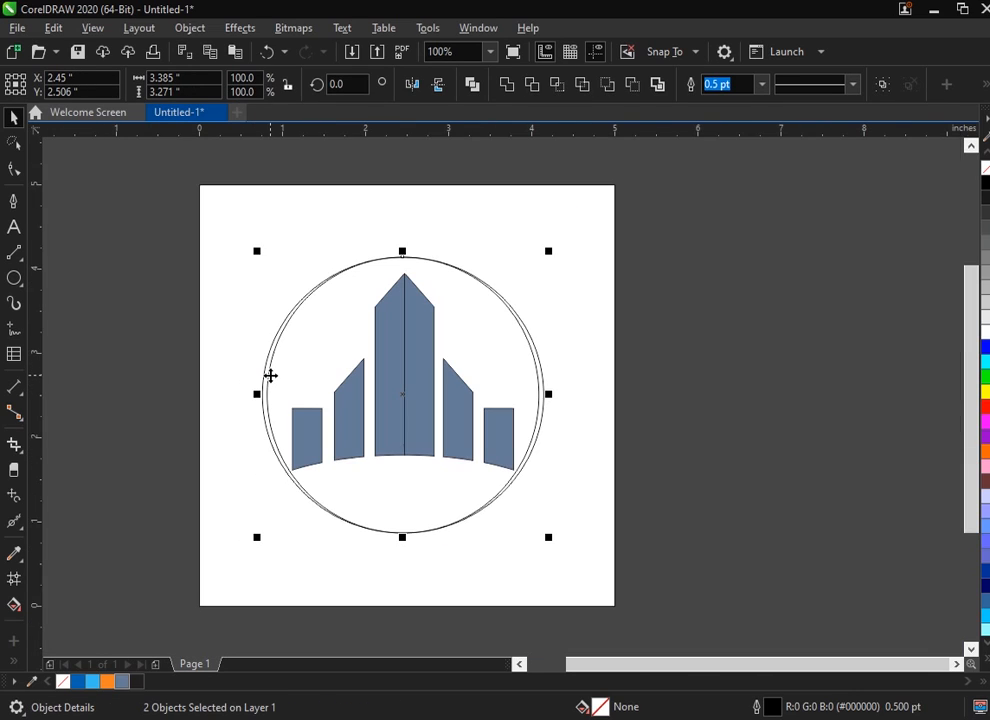
pyautogui.click(781, 405)
# Stretch the wider circle upward to a height of about 3.37 in, leaving a gap above the inner circle.
pyautogui.click(270, 345)
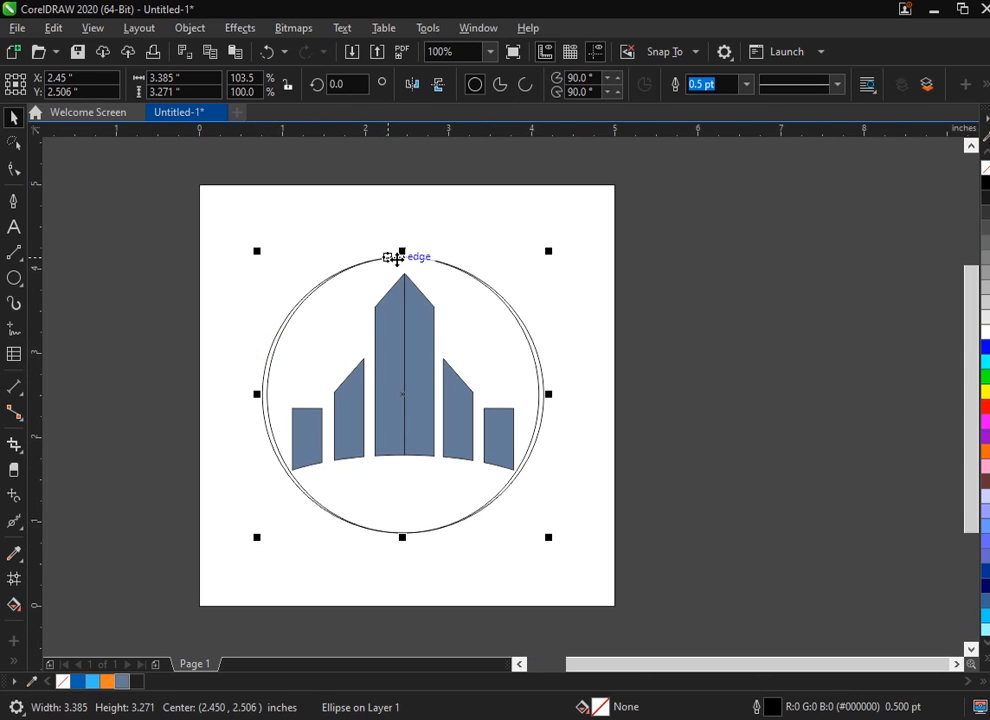
pyautogui.moveTo(400, 253)
pyautogui.mouseDown()
pyautogui.moveTo(402, 232)
pyautogui.moveTo(403, 259)
pyautogui.mouseUp()
pyautogui.scroll(1, 402, 232)
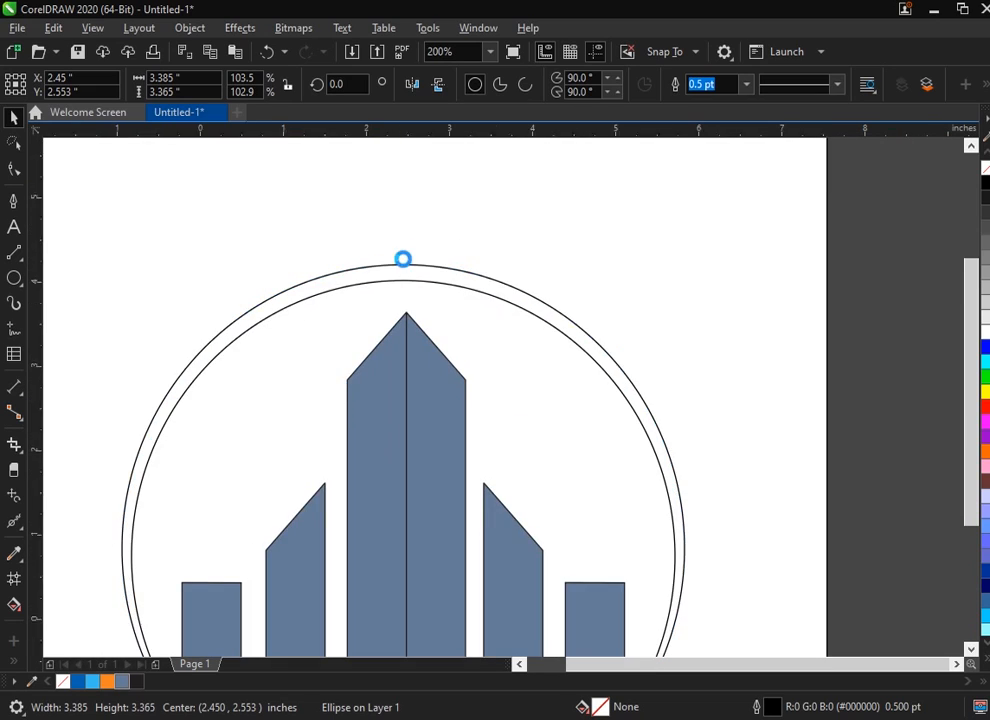
pyautogui.scroll(-1, 403, 285)
# Use Smart Fill to fill the gap between the two circles with the blue-grey tower colour and a 0.5 pt outline.
pyautogui.click(14, 662)
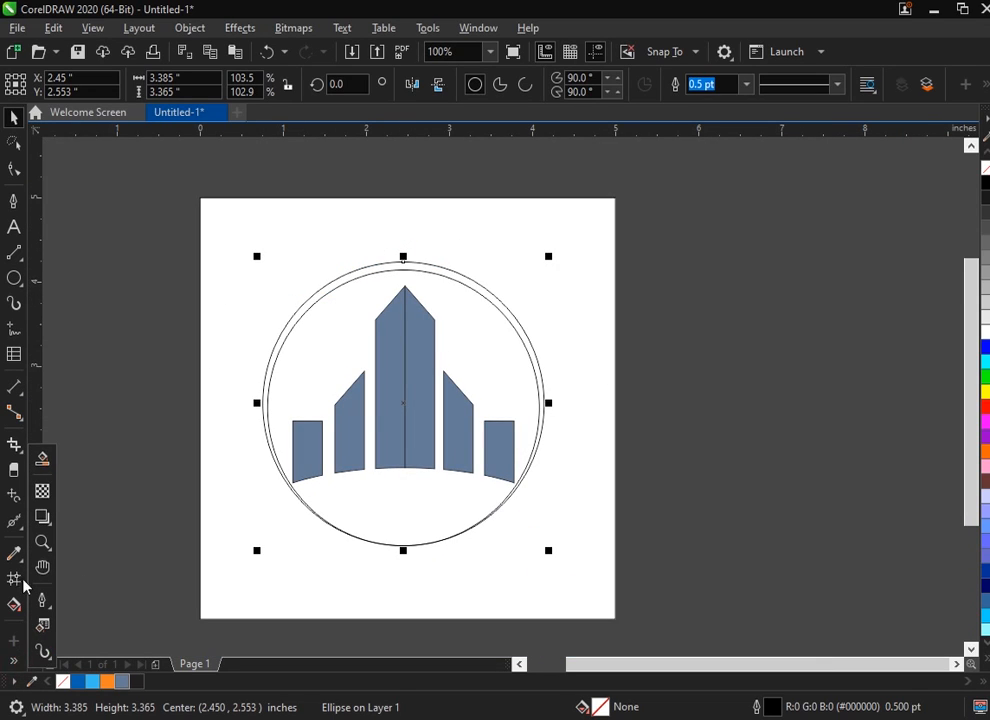
pyautogui.click(42, 459)
pyautogui.scroll(1, 393, 265)
pyautogui.click(393, 266)
pyautogui.press('space')
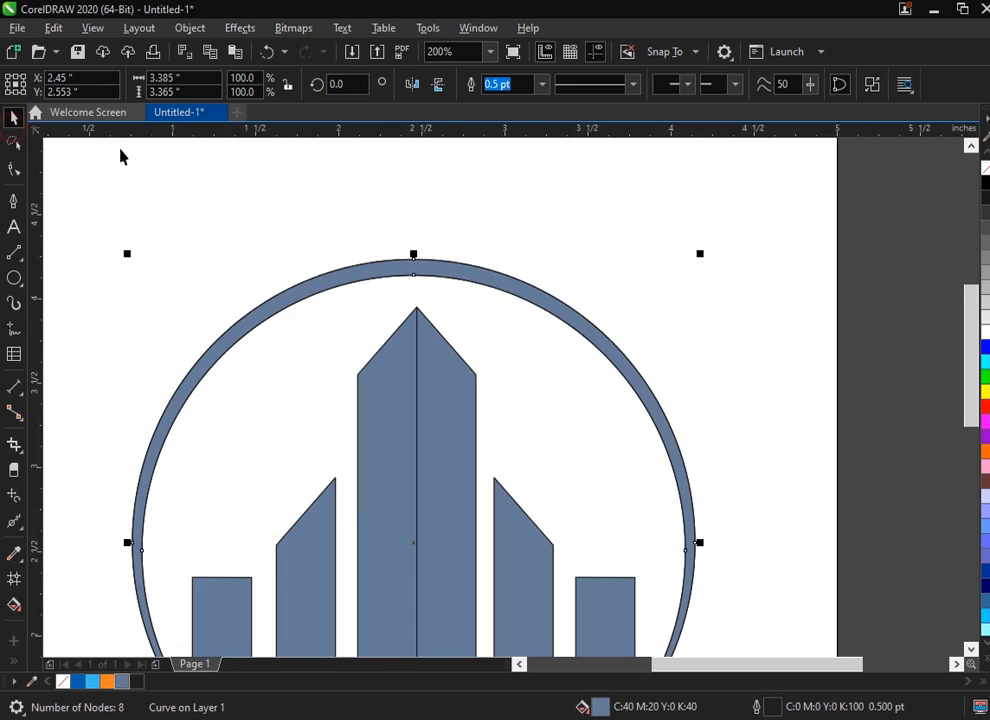
# Try deleting the filled ring, and undo the deletion.
pyautogui.scroll(-1, 334, 535)
pyautogui.scroll(4, 385, 522)
pyautogui.scroll(-2, 383, 497)
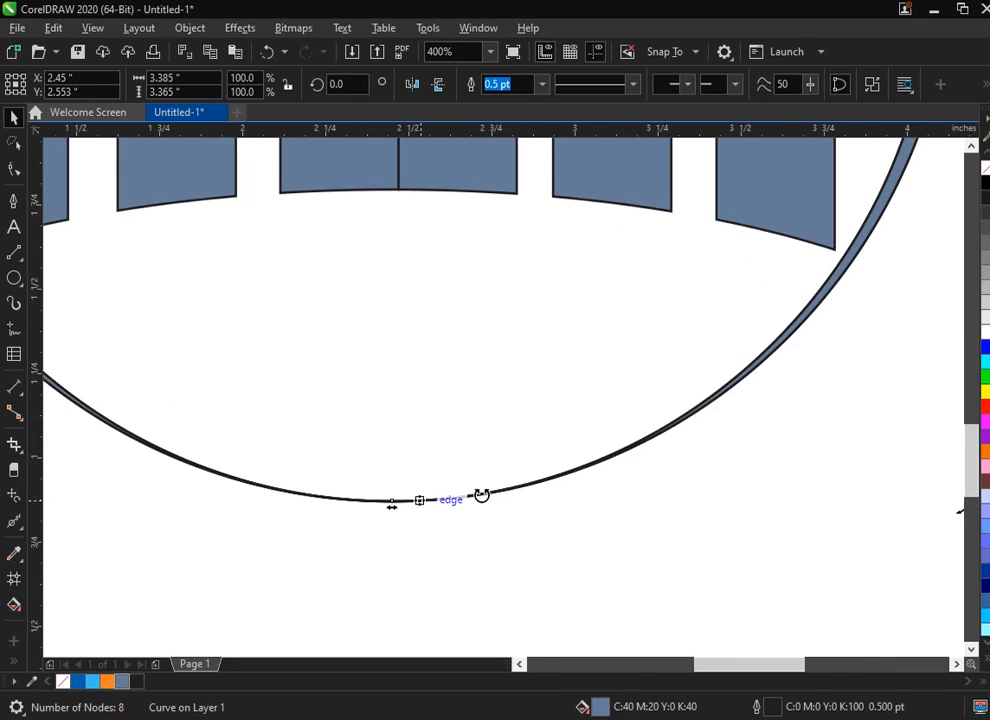
pyautogui.scroll(-1, 488, 493)
pyautogui.press('Delete')
pyautogui.hotkey('ctrl', 'z')
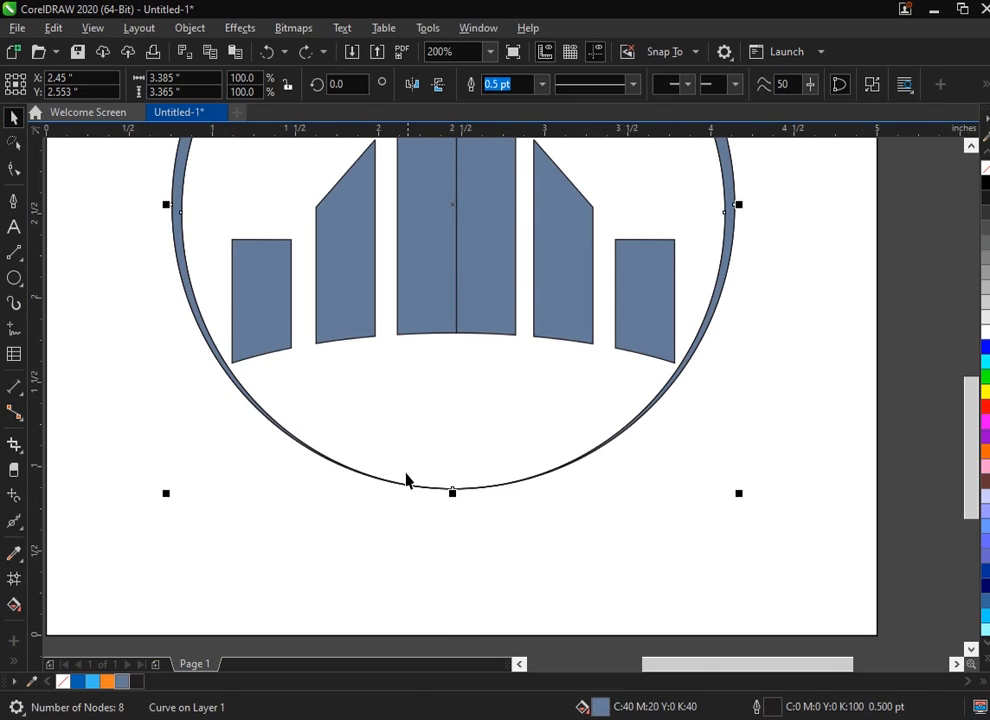
# Try shifting the filled ring slightly up and deleting the source circles, and undo back to the unfilled outer circle.
pyautogui.press('+')
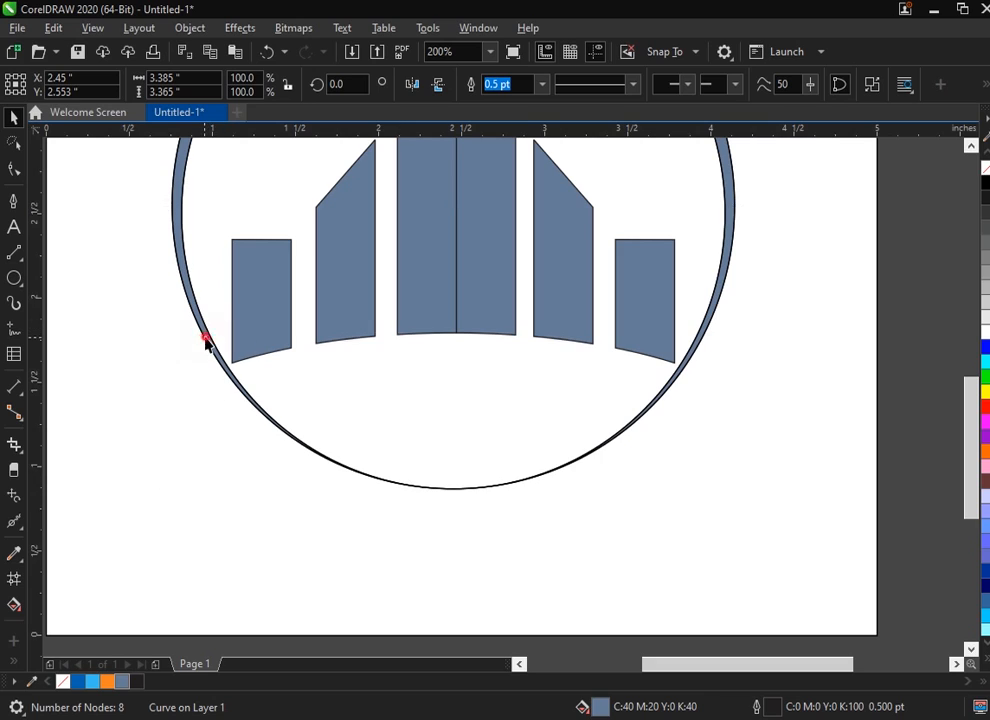
pyautogui.moveTo(205, 338); pyautogui.dragTo(205, 323)
pyautogui.click(397, 483)
pyautogui.press('Delete')
pyautogui.click(397, 483)
pyautogui.press('Delete')
pyautogui.click(402, 470)
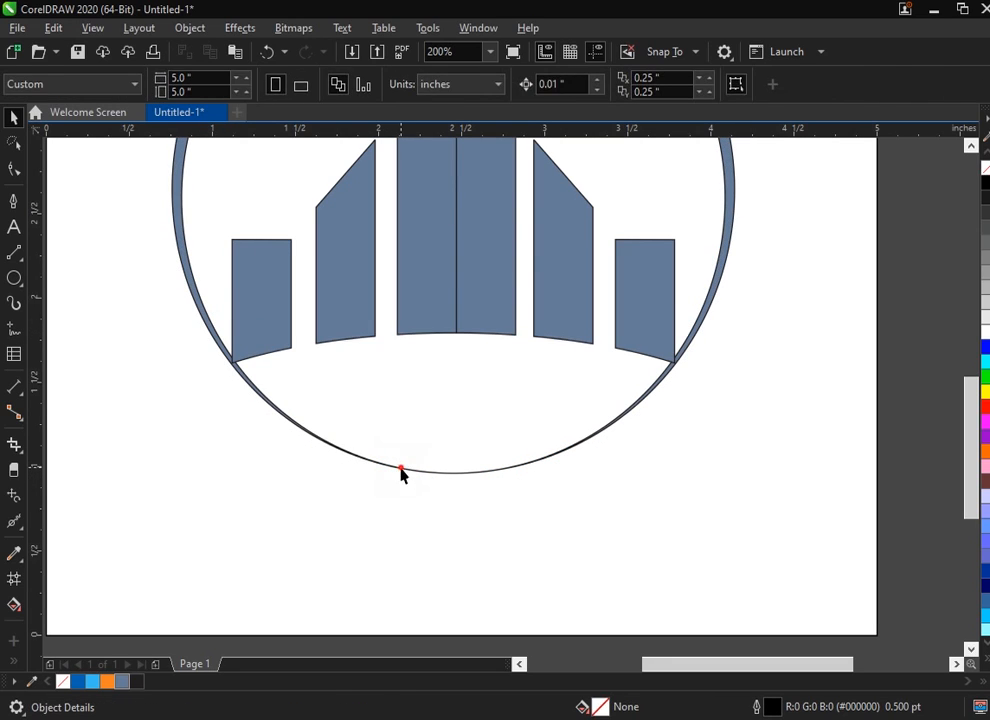
pyautogui.hotkey('ctrl', 'z')
pyautogui.scroll(-1, 456, 471)
pyautogui.hotkey('ctrl', 'z')
pyautogui.hotkey('ctrl', 'z')
pyautogui.hotkey('ctrl', 'z')
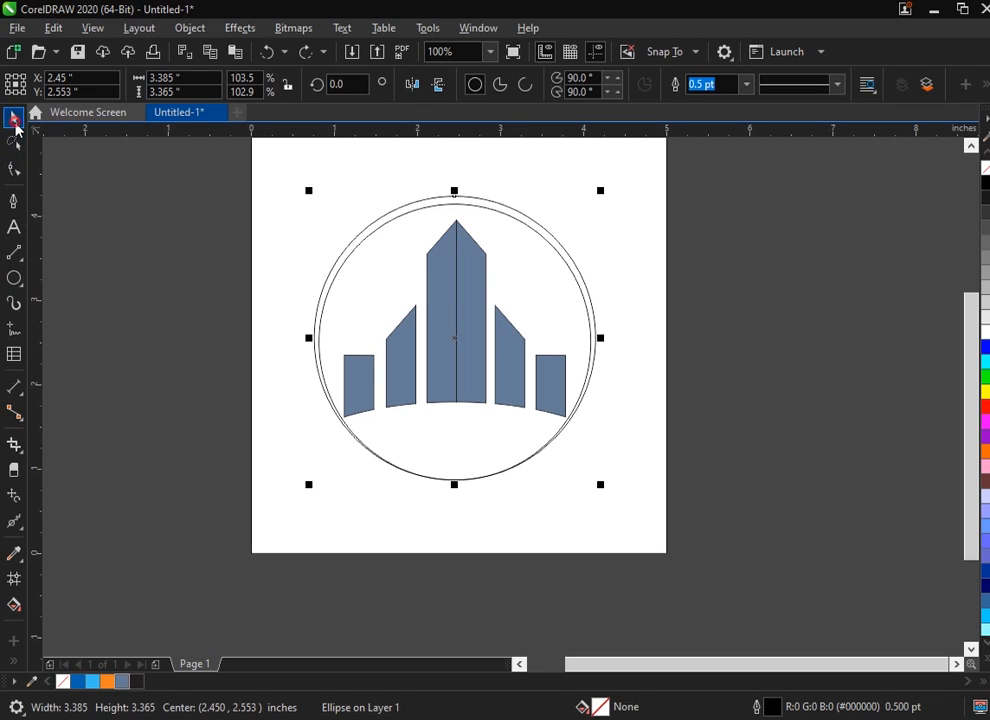
# Narrow the outer circle symmetrically to a width of about 3.35 in.
pyautogui.scroll(2, 598, 338)
pyautogui.moveTo(597, 332); pyautogui.dragTo(555, 327)
pyautogui.scroll(2, 602, 339)
pyautogui.scroll(-2, 608, 358)
pyautogui.scroll(-1, 146, 579)
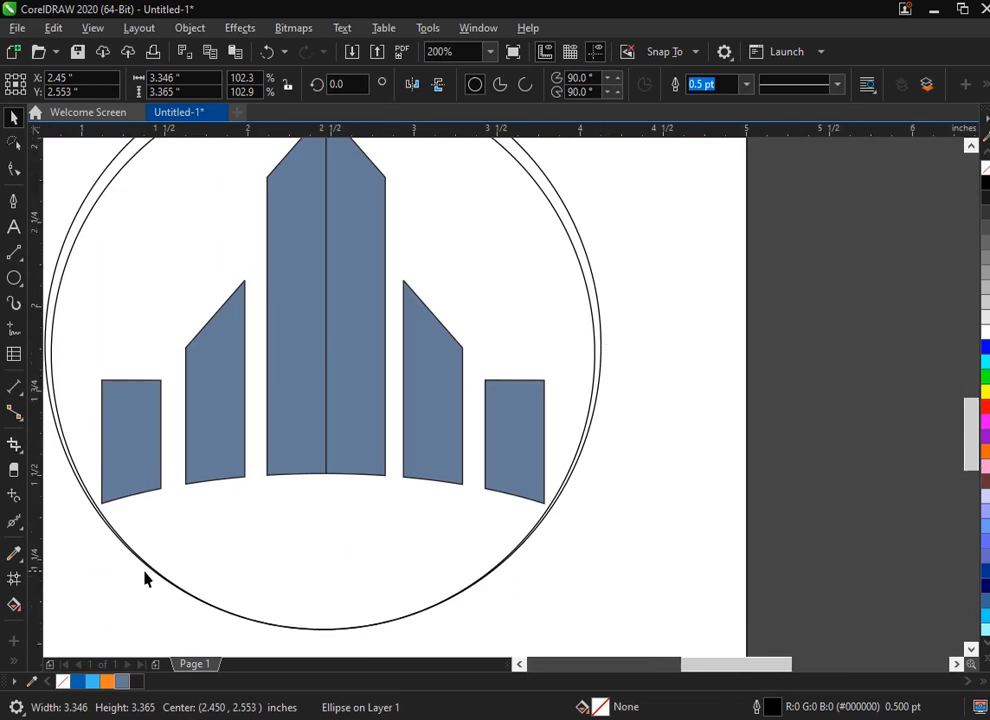
# Use Smart Fill to fill the gap between the narrowed outer circle and the inner circle with blue-grey.
pyautogui.scroll(2, 33, 293)
pyautogui.click(13, 659)
pyautogui.click(42, 458)
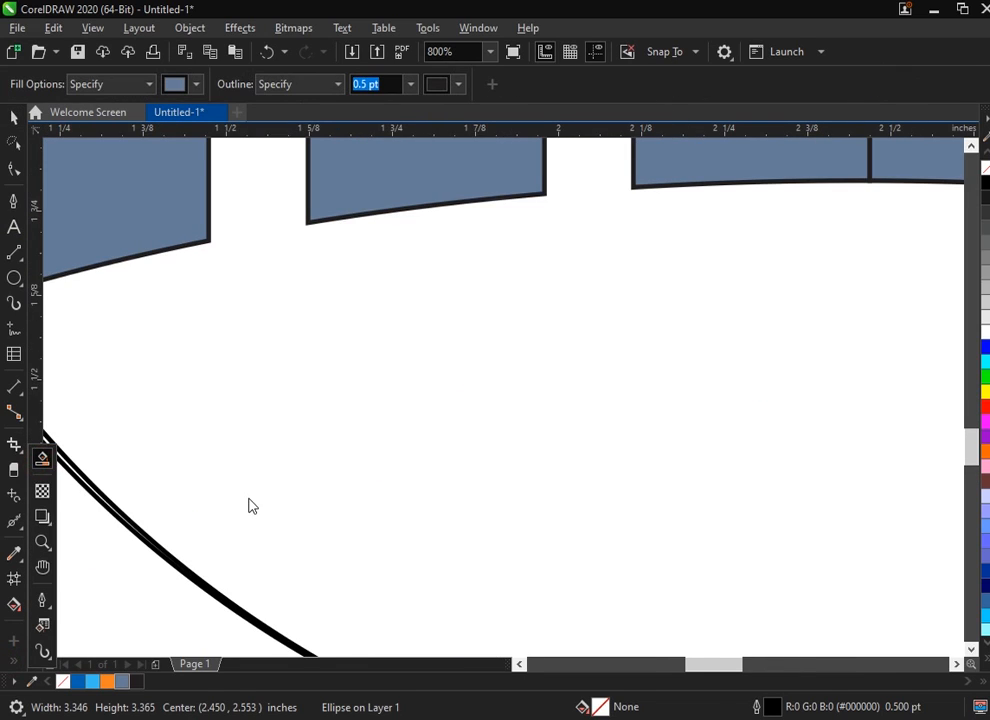
pyautogui.scroll(-1, 300, 505)
pyautogui.scroll(1, 94, 345)
pyautogui.scroll(2, 210, 343)
pyautogui.click(210, 343)
pyautogui.scroll(-4, 205, 343)
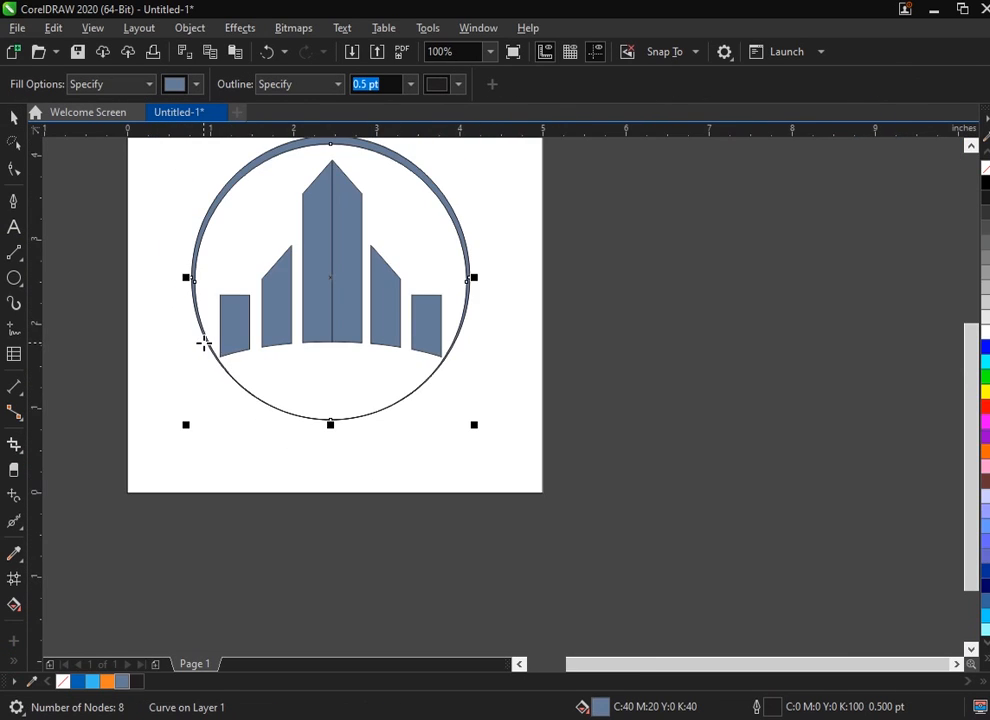
# Try moving the filled ring down about 0.25 in, and undo back to the unfilled, wider outer circle.
pyautogui.click(15, 120)
pyautogui.moveTo(334, 277); pyautogui.dragTo(335, 298)
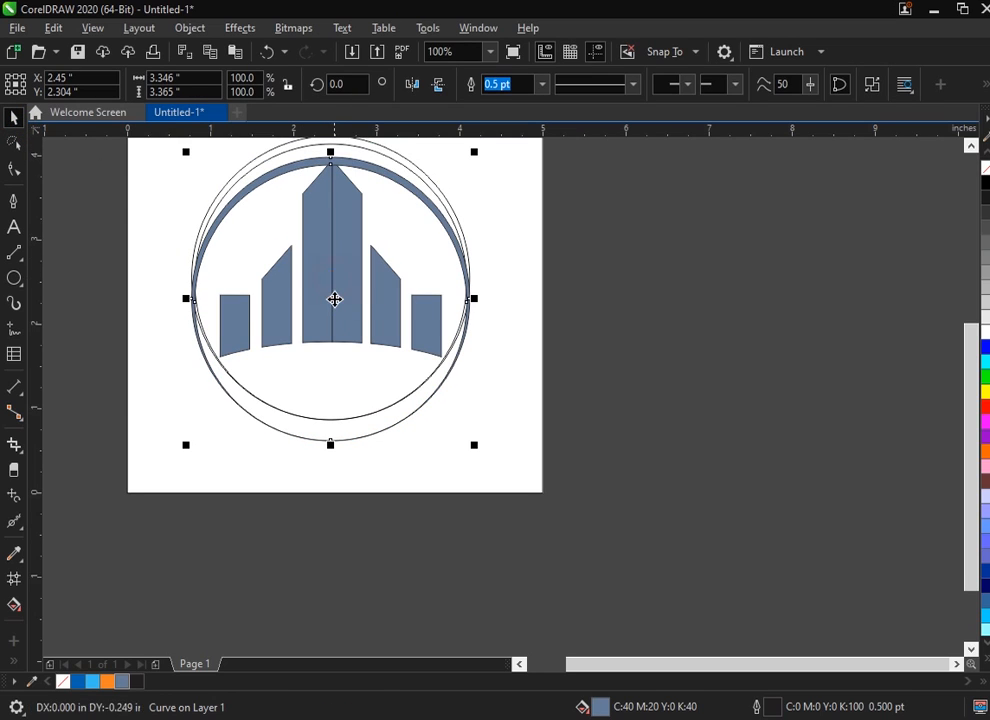
pyautogui.hotkey('ctrl', 'z')
pyautogui.hotkey('ctrl', 'z')
# Narrow the outer circle symmetrically to a width of about 3.33 in, nearly touching the inner circle's sides.
pyautogui.scroll(3, 471, 276)
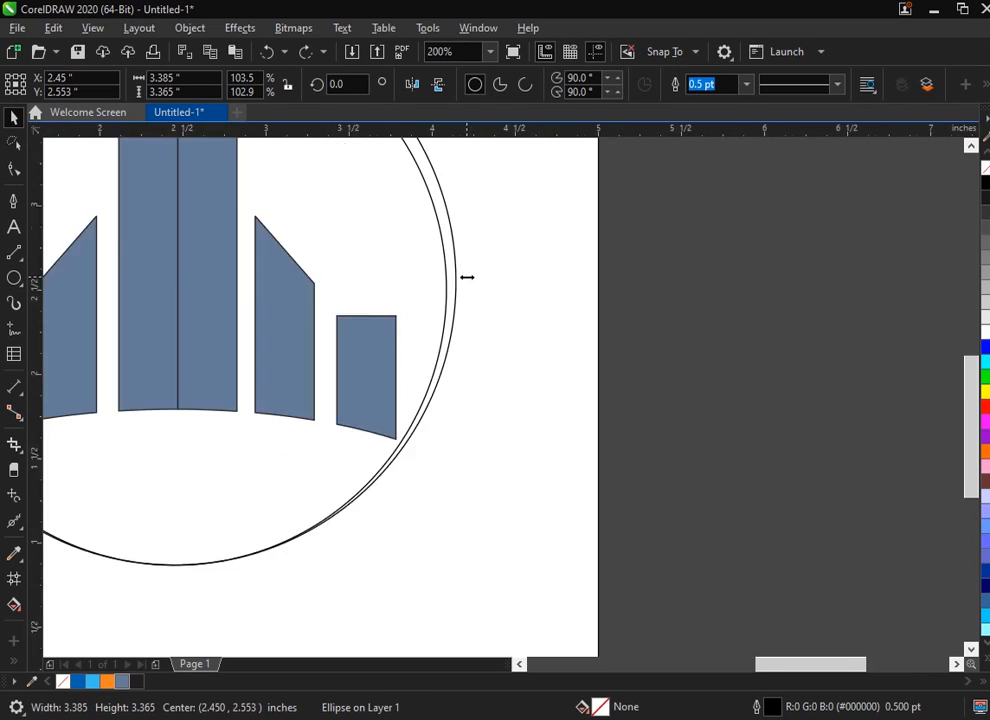
pyautogui.scroll(1, 440, 287)
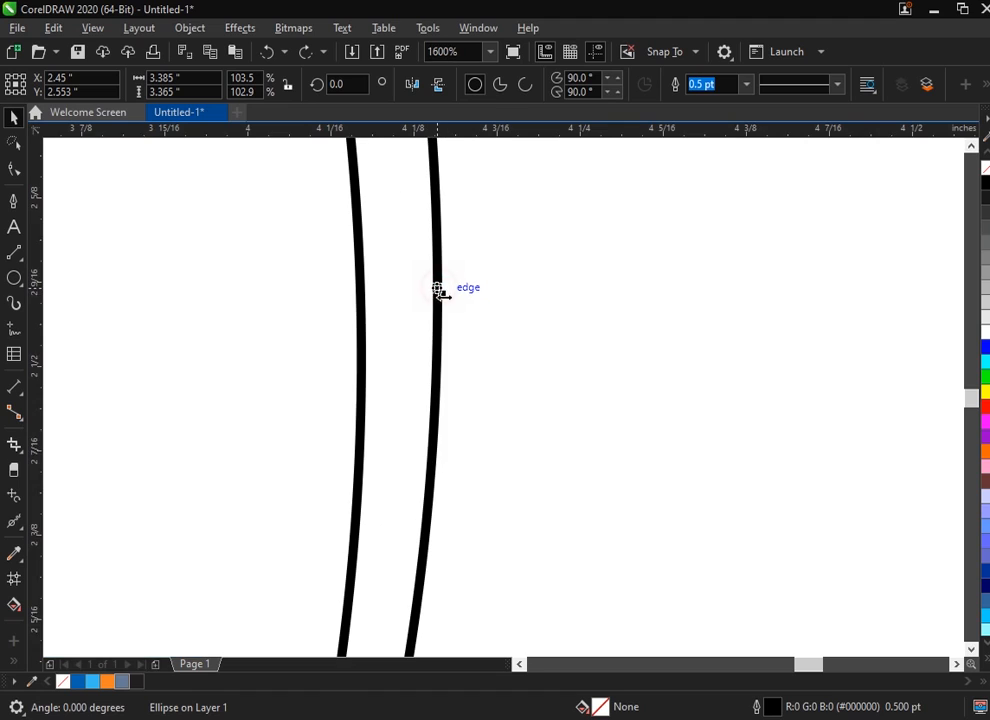
pyautogui.moveTo(440, 287); pyautogui.dragTo(404, 293)
pyautogui.scroll(-3, 448, 324)
pyautogui.scroll(1, 166, 592)
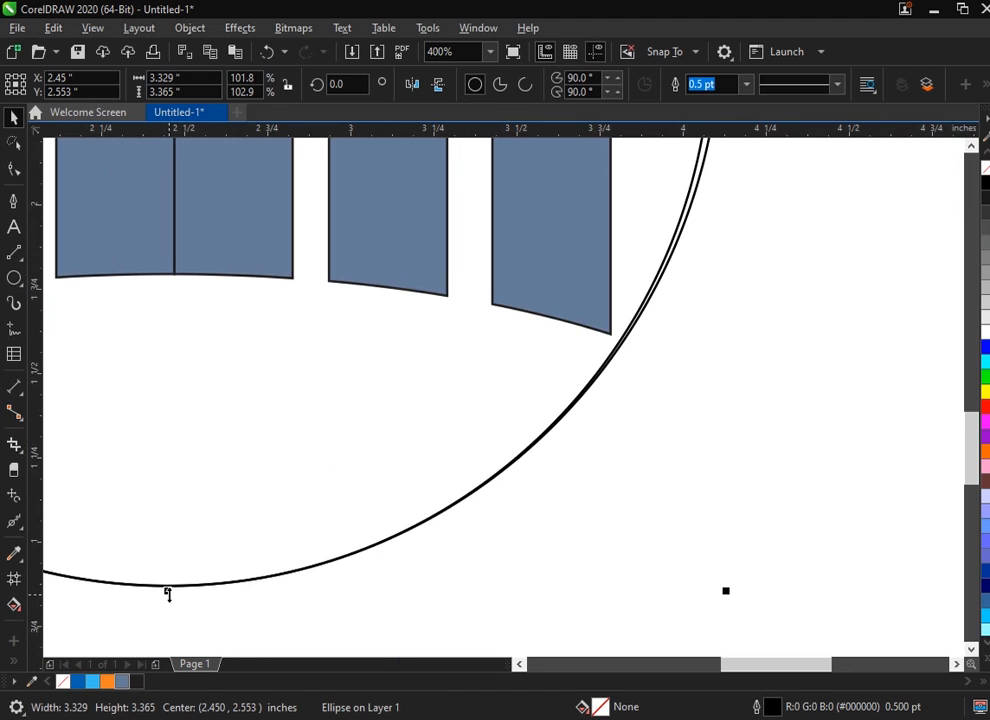
# Adjust the outer circle's lower and upper edges, stretching it upward to a height of about 3.39 in.
pyautogui.moveTo(166, 590); pyautogui.dragTo(230, 588)
pyautogui.scroll(-1, 256, 585)
pyautogui.scroll(1, 236, 591)
pyautogui.scroll(2, 225, 581)
pyautogui.scroll(-4, 230, 588)
pyautogui.scroll(2, 404, 355)
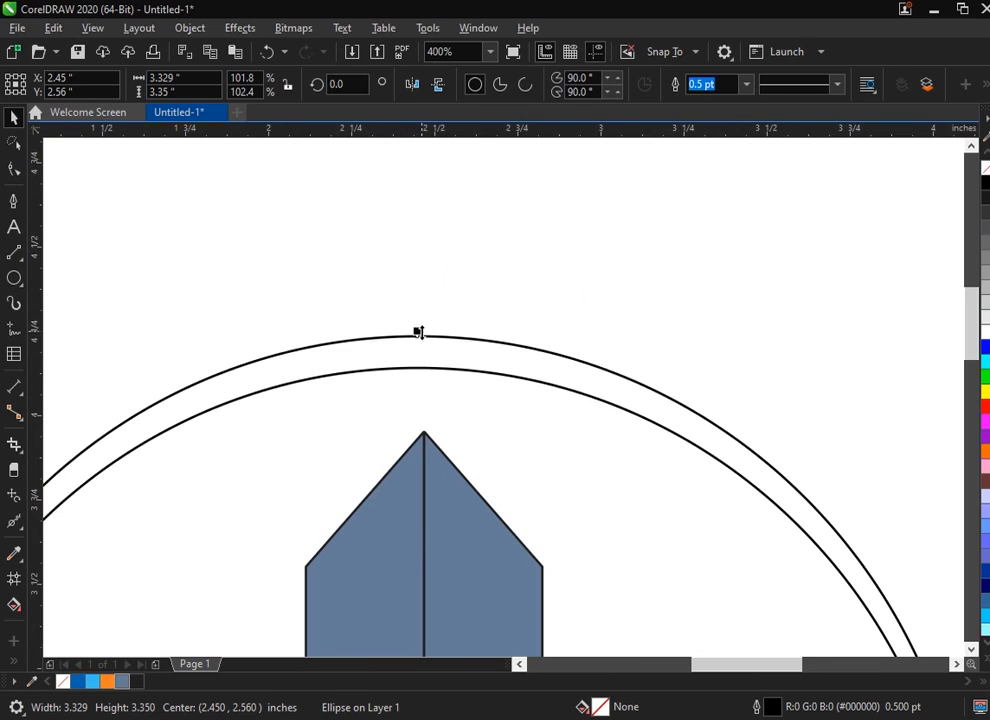
pyautogui.moveTo(420, 331); pyautogui.dragTo(418, 317)
# Use Smart Fill to create a blue-grey crescent in the gap between the outer and inner circles.
pyautogui.scroll(-2, 106, 234)
pyautogui.click(13, 656)
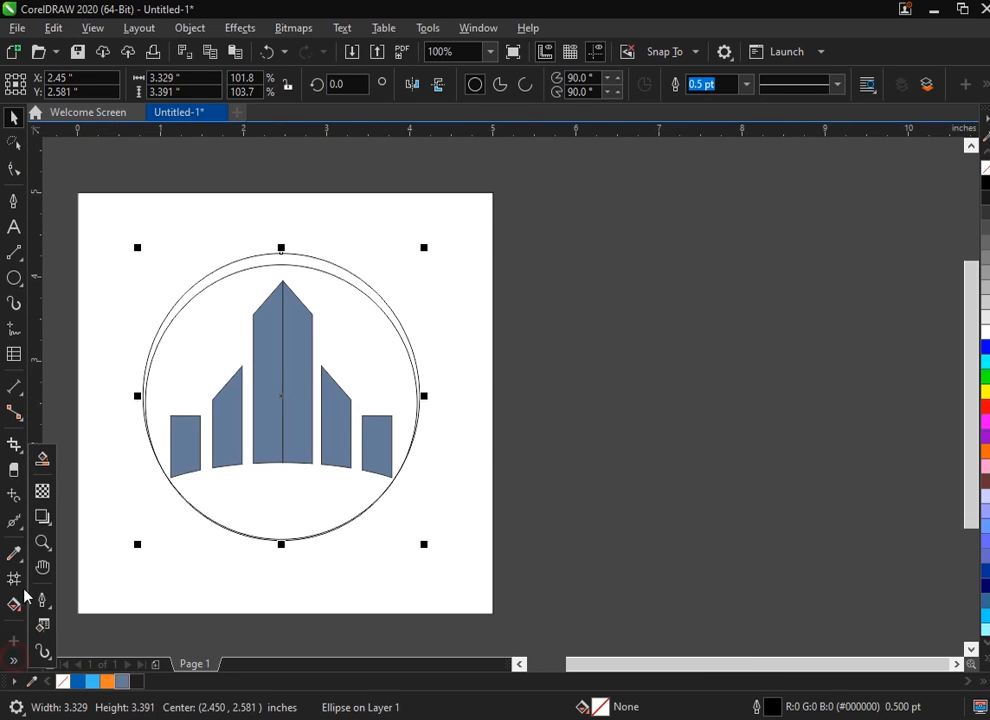
pyautogui.click(42, 458)
pyautogui.click(268, 254)
pyautogui.scroll(1, 268, 254)
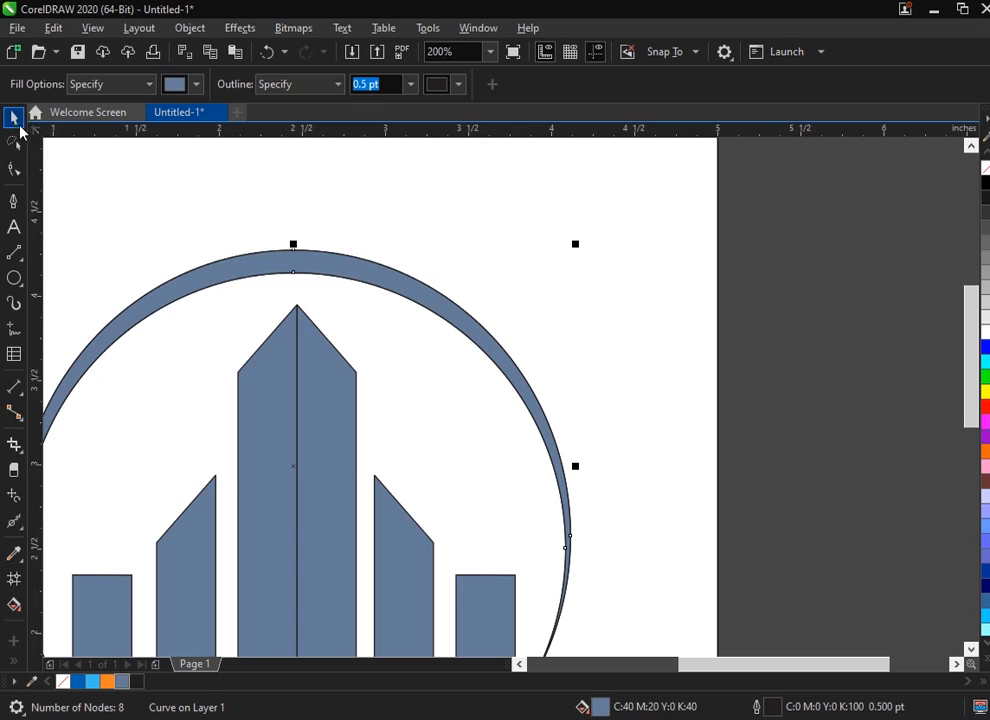
# Delete the two original circles, leaving only the filled crescent around the towers.
pyautogui.click(14, 118)
pyautogui.scroll(-1, 435, 534)
pyautogui.scroll(3, 428, 543)
pyautogui.click(384, 413)
pyautogui.press('Delete')
pyautogui.click(389, 425)
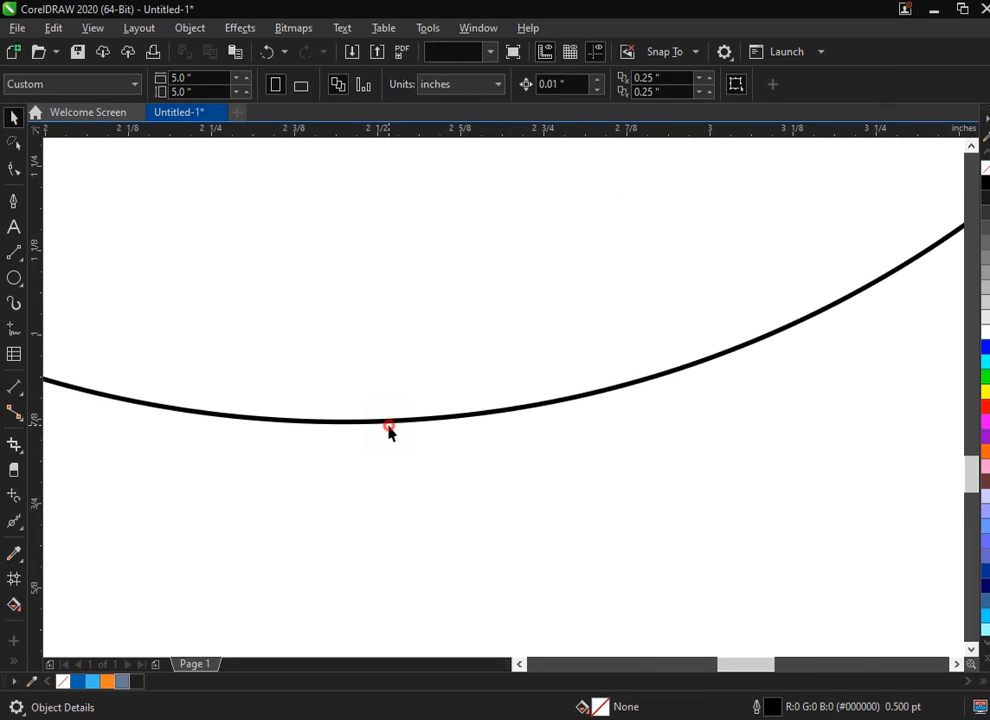
pyautogui.scroll(-3, 410, 460)
pyautogui.scroll(1, 324, 287)
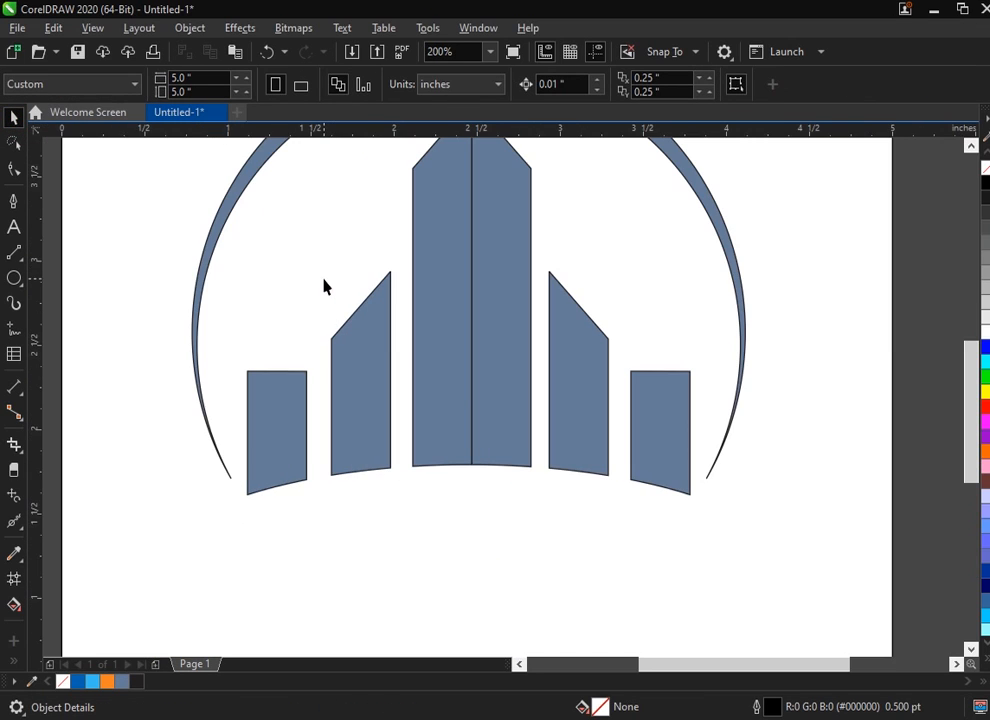
# Draw a flat ellipse about 3.66 in wide and 0.66 in high just below the tower bases.
pyautogui.click(14, 277)
pyautogui.scroll(-1, 174, 315)
pyautogui.moveTo(167, 396); pyautogui.dragTo(482, 461)
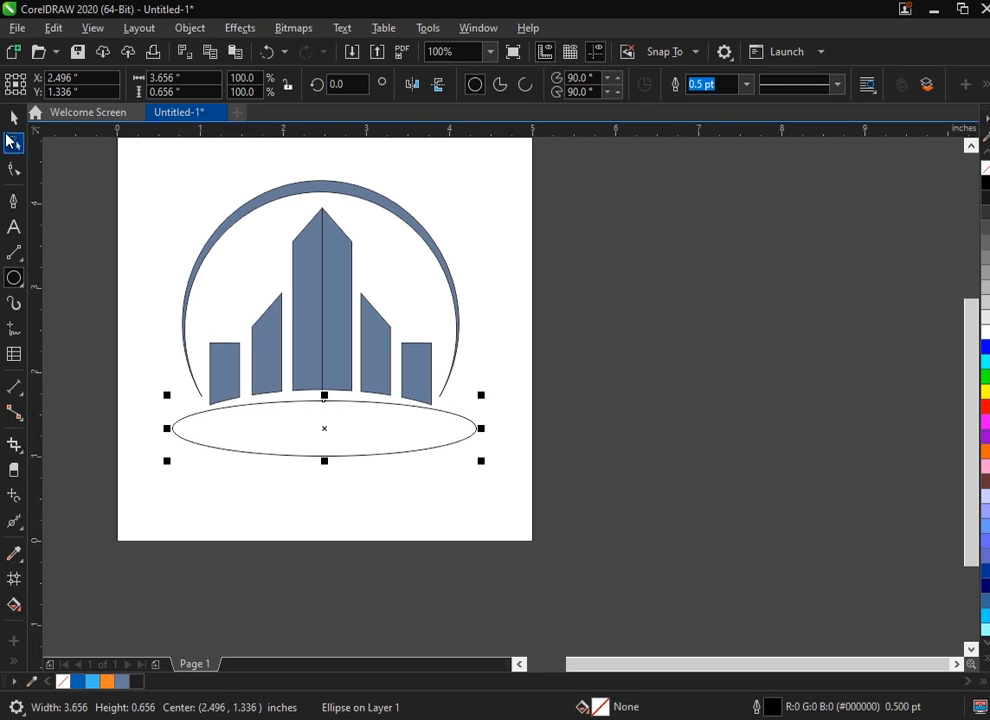
# Duplicate the flat ellipse about 0.05 in below the original.
pyautogui.scroll(1, 300, 404)
pyautogui.moveTo(347, 400)
pyautogui.mouseDown()
pyautogui.moveTo(348, 414)
pyautogui.moveTo(353, 381)
pyautogui.mouseUp()
pyautogui.rightClick(348, 414)
pyautogui.scroll(2, 347, 409)
pyautogui.scroll(-2, 353, 381)
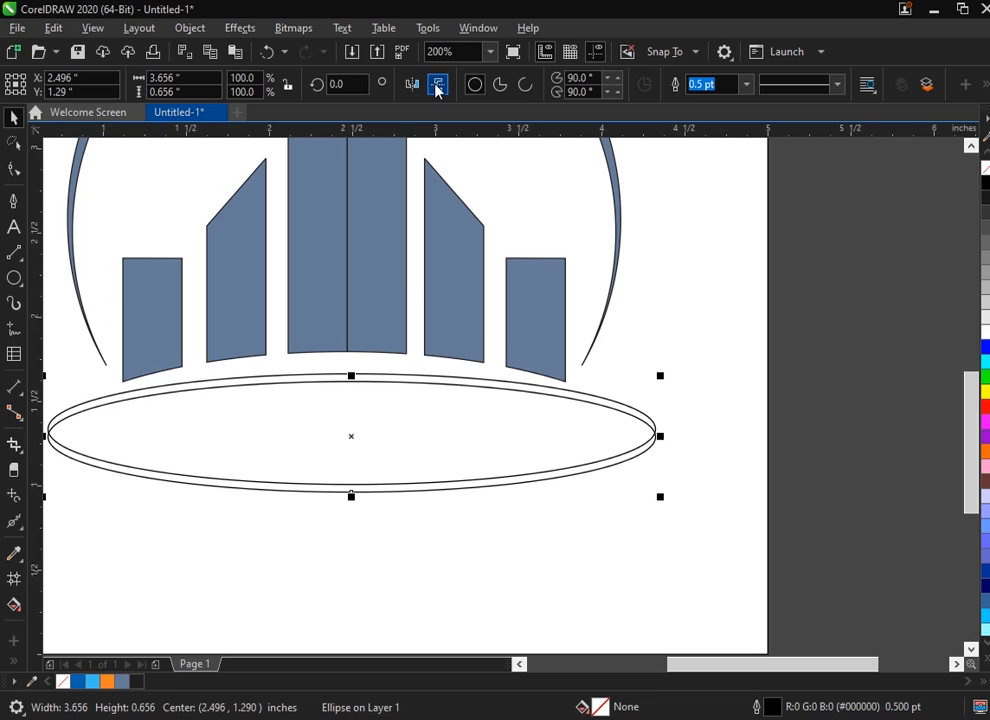
# Stretch the lower ellipse downward to about 1.09 in high and widen it symmetrically to about 5.3 in.
pyautogui.moveTo(368, 490); pyautogui.dragTo(348, 570)
pyautogui.scroll(1, 350, 405)
pyautogui.scroll(-1, 343, 409)
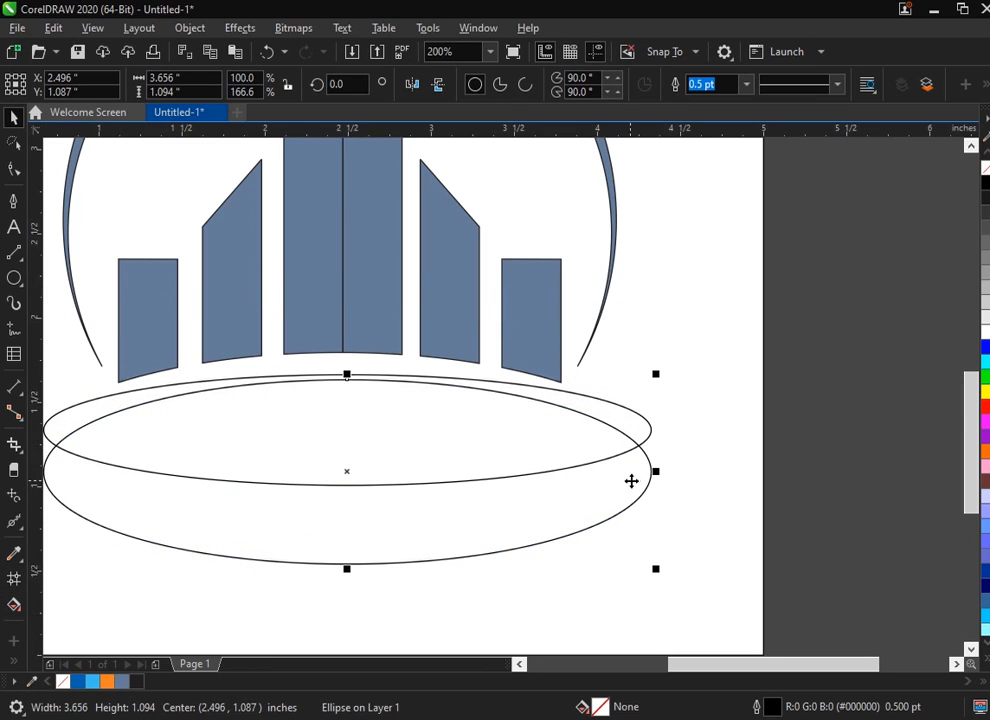
pyautogui.moveTo(653, 472); pyautogui.dragTo(792, 471)
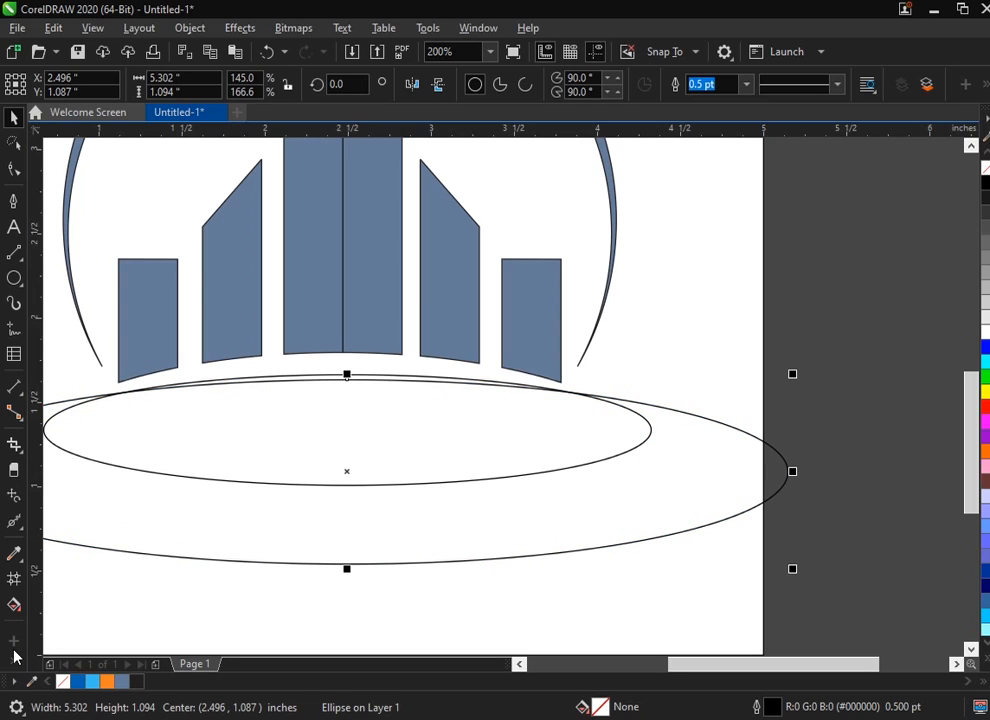
# Use Smart Fill to create a thin blue-grey arc between the upper edges of the two ellipses.
pyautogui.click(14, 659)
pyautogui.click(42, 458)
pyautogui.scroll(2, 311, 377)
pyautogui.click(311, 385)
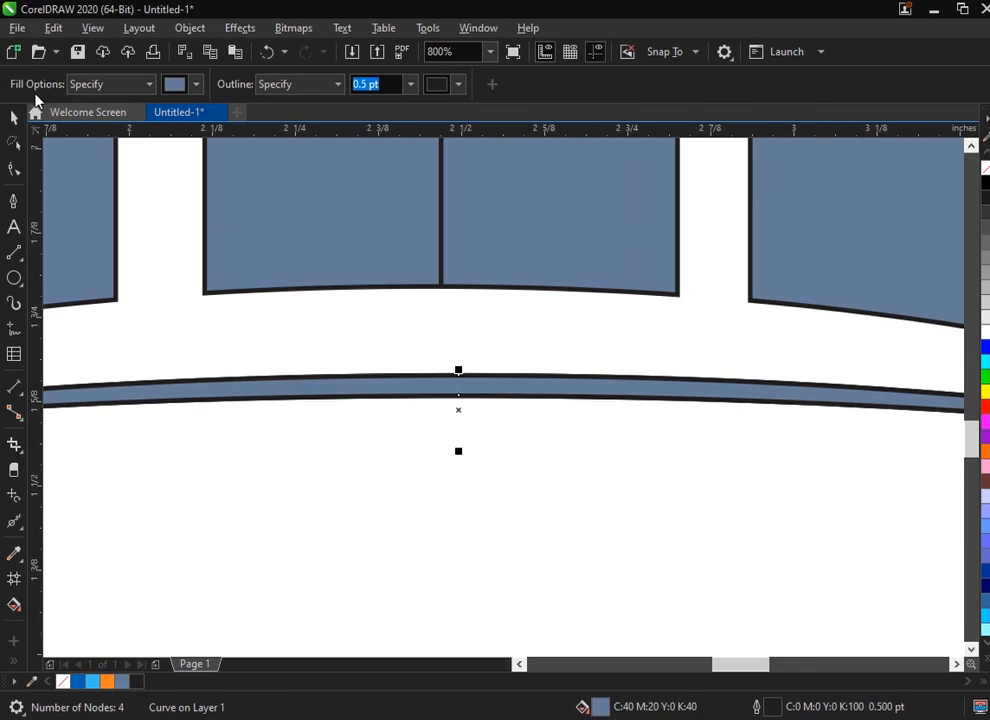
# Delete both construction ellipses, leaving only the thin arc beneath the towers.
pyautogui.click(14, 117)
pyautogui.scroll(-3, 298, 305)
pyautogui.click(401, 401)
pyautogui.click(400, 404)
pyautogui.press('Delete')
pyautogui.click(358, 367)
pyautogui.press('Delete')
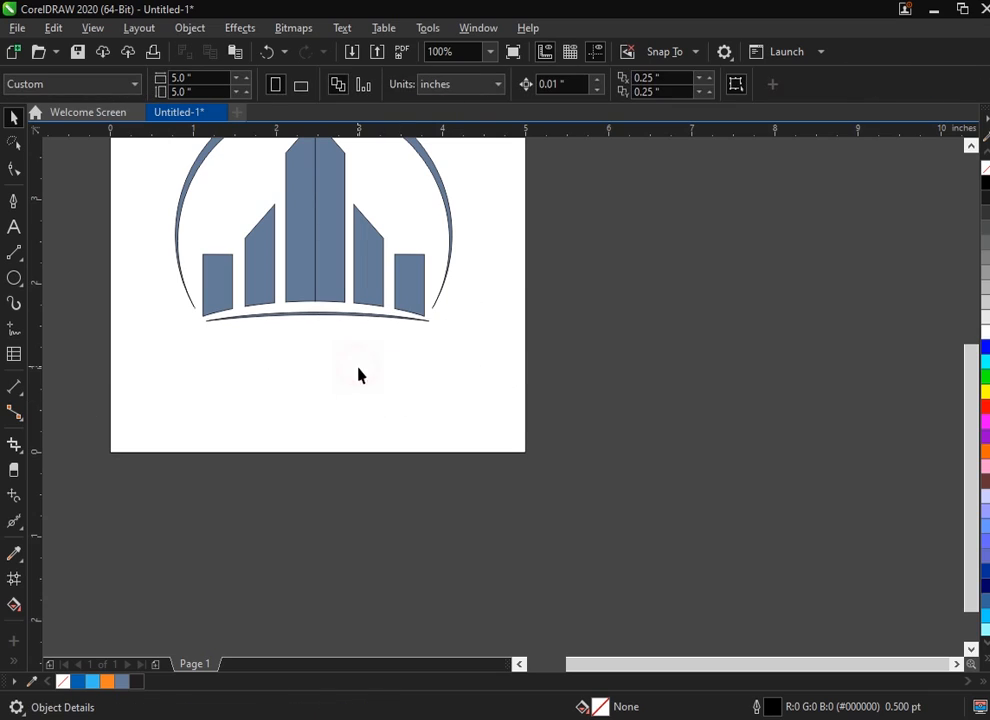
# Ungroup the tower pieces and clear the selection.
pyautogui.scroll(-1, 422, 383)
pyautogui.scroll(1, 326, 257)
pyautogui.moveTo(172, 237); pyautogui.dragTo(172, 250)
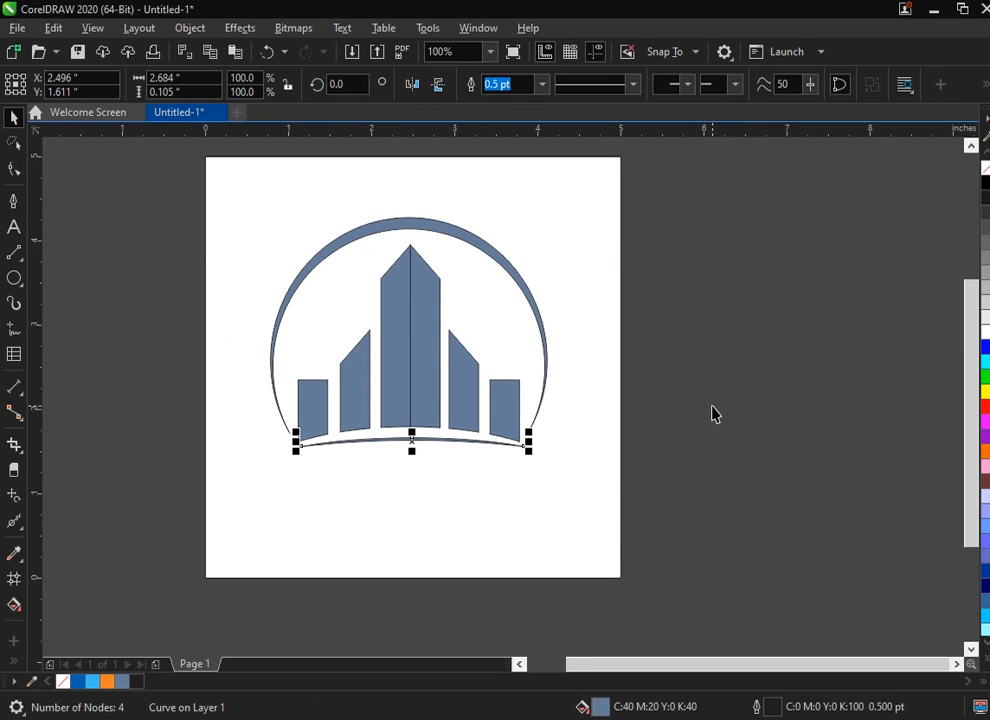
pyautogui.click(714, 413)
pyautogui.click(384, 360)
pyautogui.hotkey('ctrl', 'u')
pyautogui.click(230, 607)
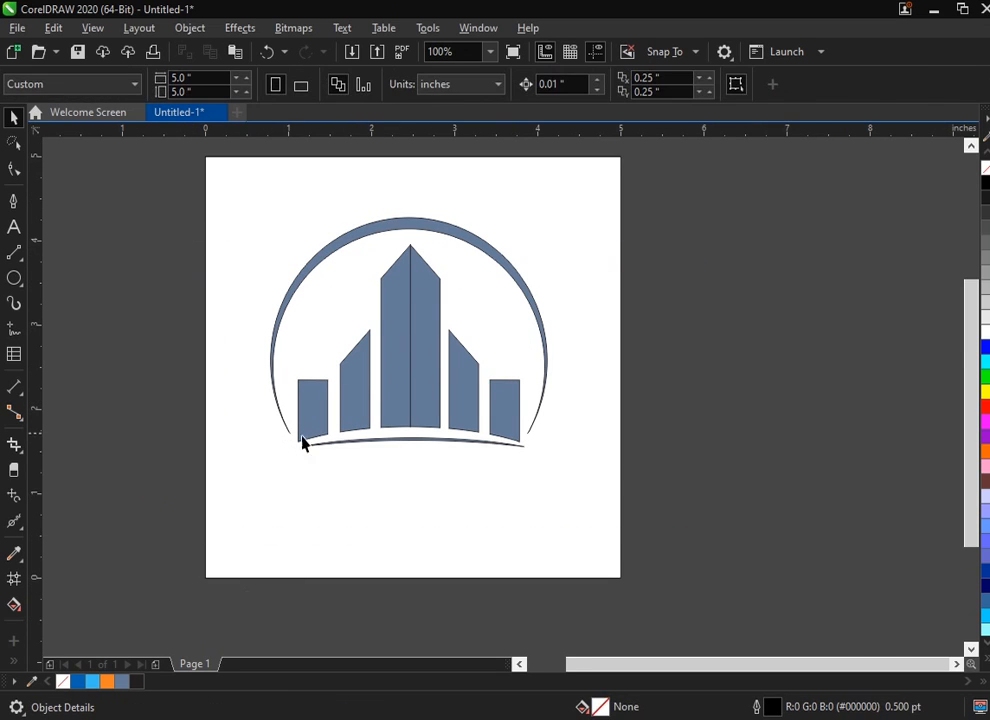
# Fill the crescent ring and the thin base arc with orange.
pyautogui.scroll(1, 303, 440)
pyautogui.click(398, 442)
pyautogui.keyDown('shift'); pyautogui.click(210, 214); pyautogui.keyUp('shift')
pyautogui.click(107, 681)
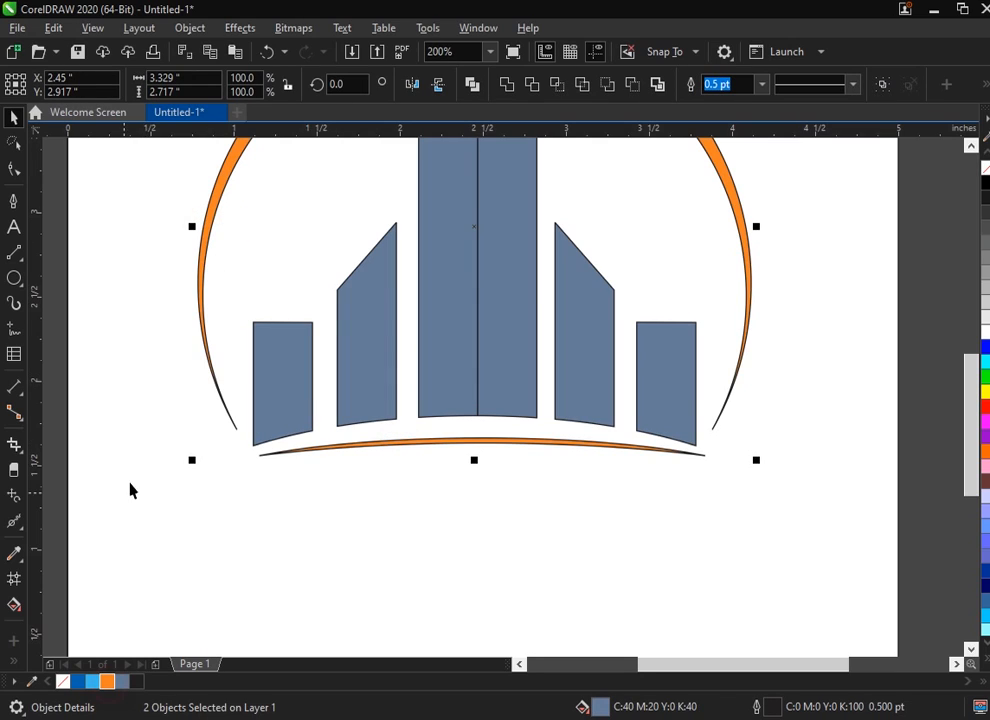
# Fill the three left tower pieces with light blue (#39BCF1) and the three right pieces with dark blue (#0162AF).
pyautogui.click(369, 324)
pyautogui.click(92, 681)
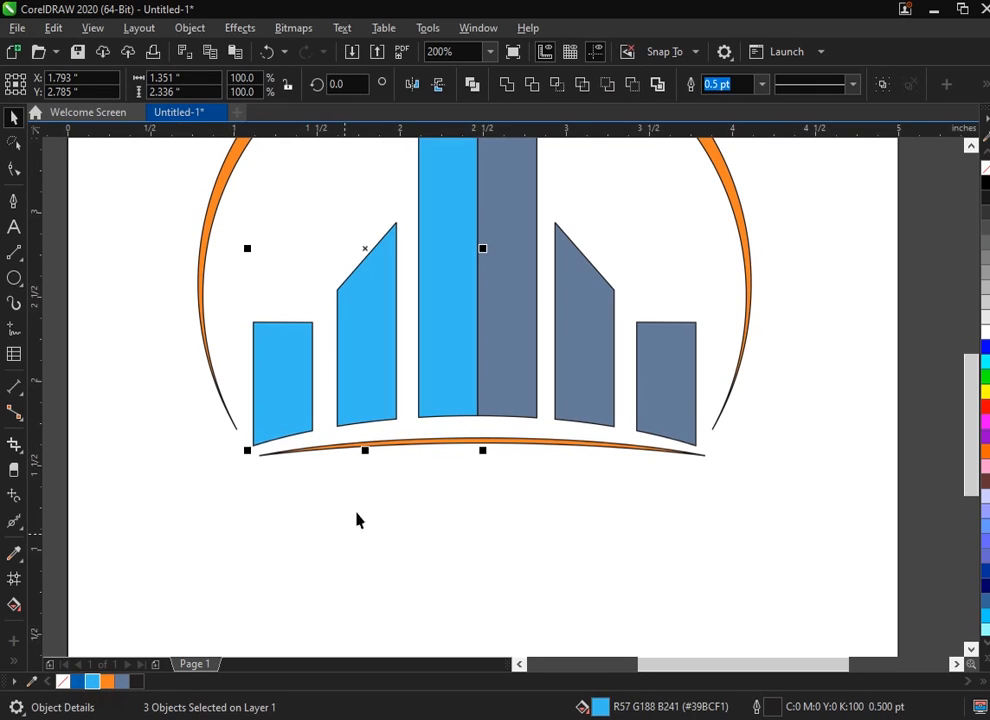
pyautogui.click(497, 352)
pyautogui.keyDown('shift'); pyautogui.click(596, 358); pyautogui.keyUp('shift')
pyautogui.click(80, 681)
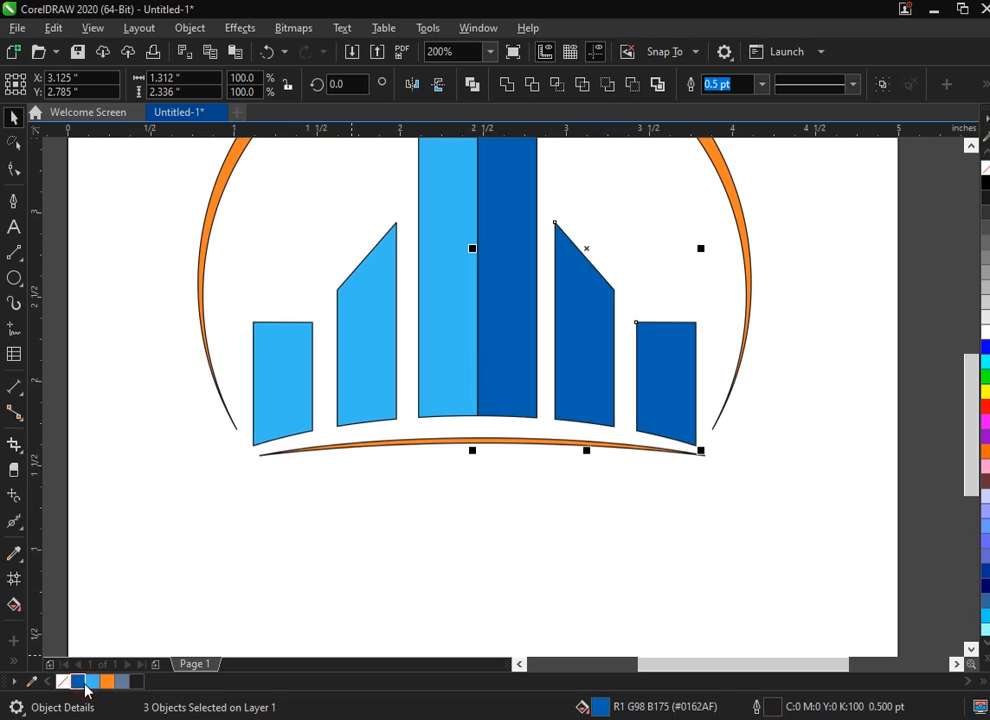
# Remove the outline from all eight logo objects and clear the selection.
pyautogui.scroll(-2, 548, 312)
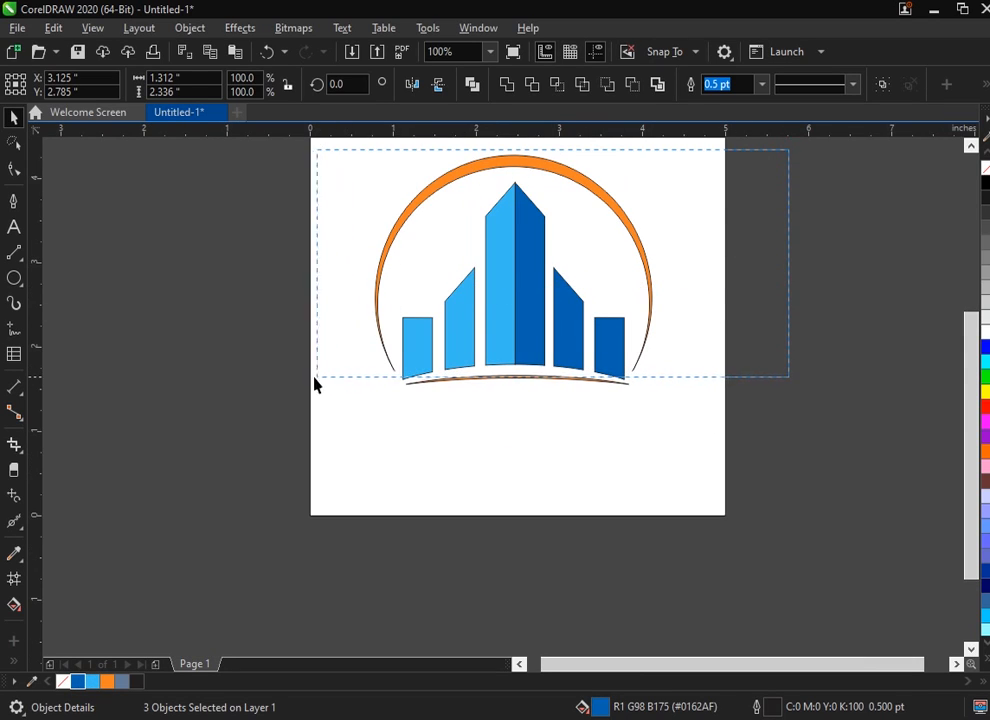
pyautogui.moveTo(314, 383); pyautogui.dragTo(316, 378)
pyautogui.moveTo(326, 166); pyautogui.dragTo(318, 136)
pyautogui.rightClick(984, 169)
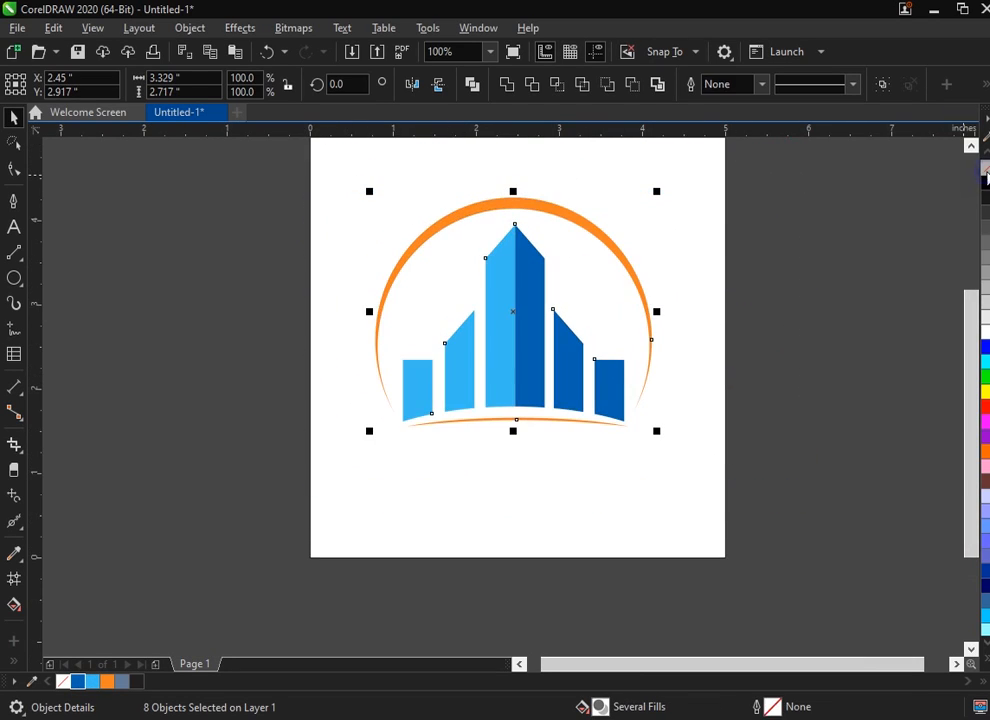
pyautogui.click(581, 285)
pyautogui.scroll(1, 600, 293)
pyautogui.scroll(-1, 468, 251)
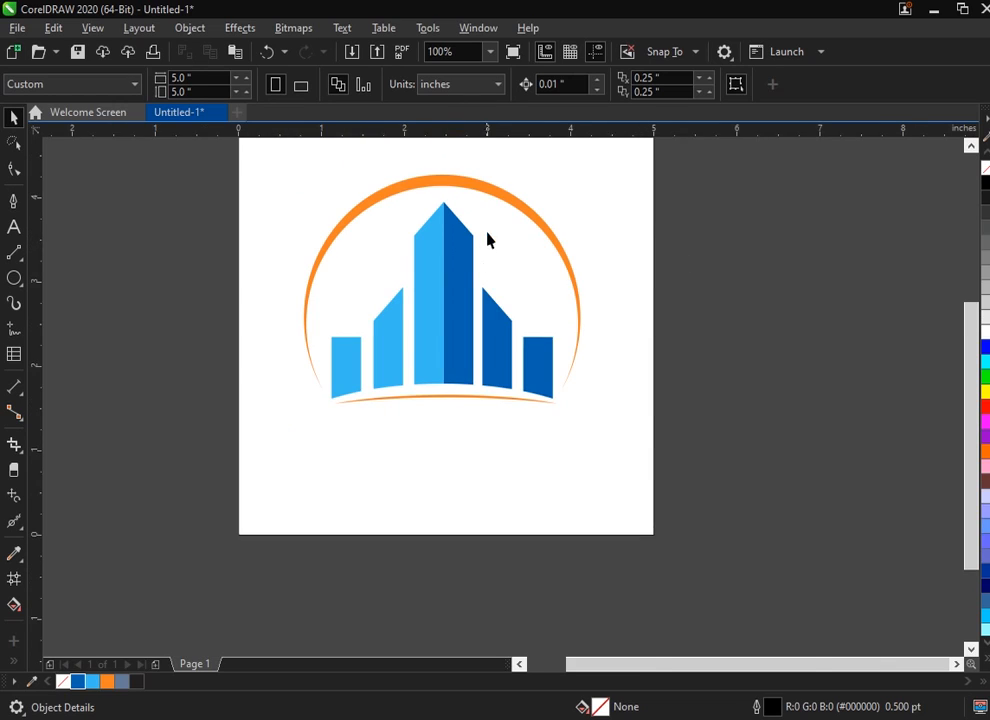
pyautogui.scroll(1, 487, 232)
pyautogui.click(391, 256)
pyautogui.keyDown('shift'); pyautogui.click(415, 259); pyautogui.keyUp('shift')
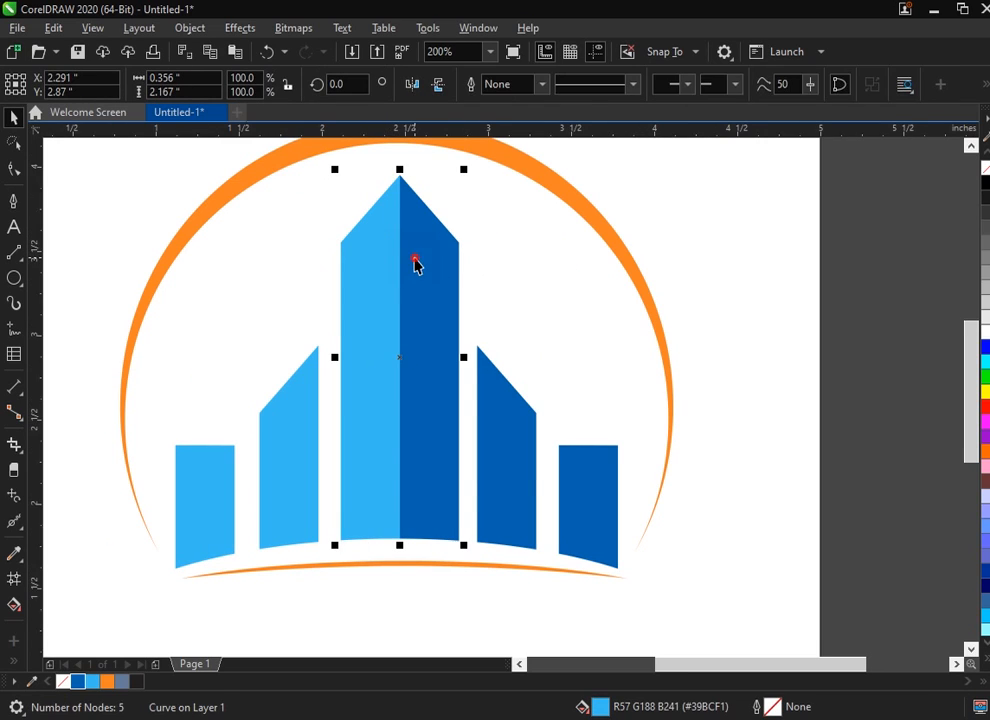
pyautogui.click(14, 605)
pyautogui.click(373, 389)
pyautogui.moveTo(379, 296); pyautogui.dragTo(380, 389)
pyautogui.hotkey('ctrl', 'z')
pyautogui.moveTo(372, 326); pyautogui.dragTo(375, 438)
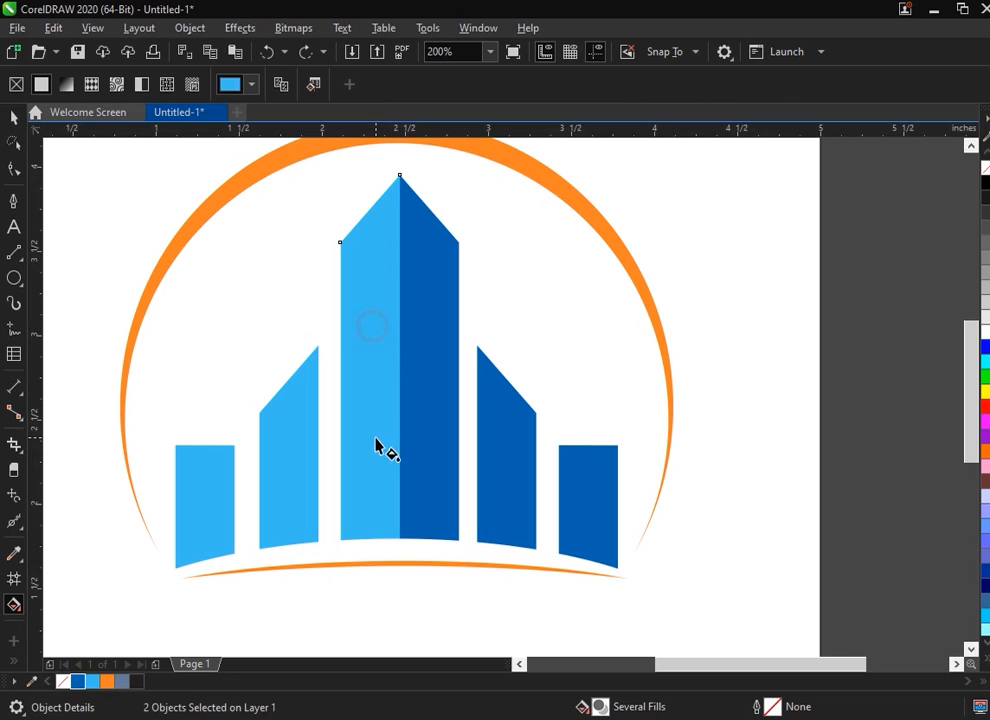
pyautogui.click(12, 119)
pyautogui.click(506, 230)
pyautogui.click(446, 251)
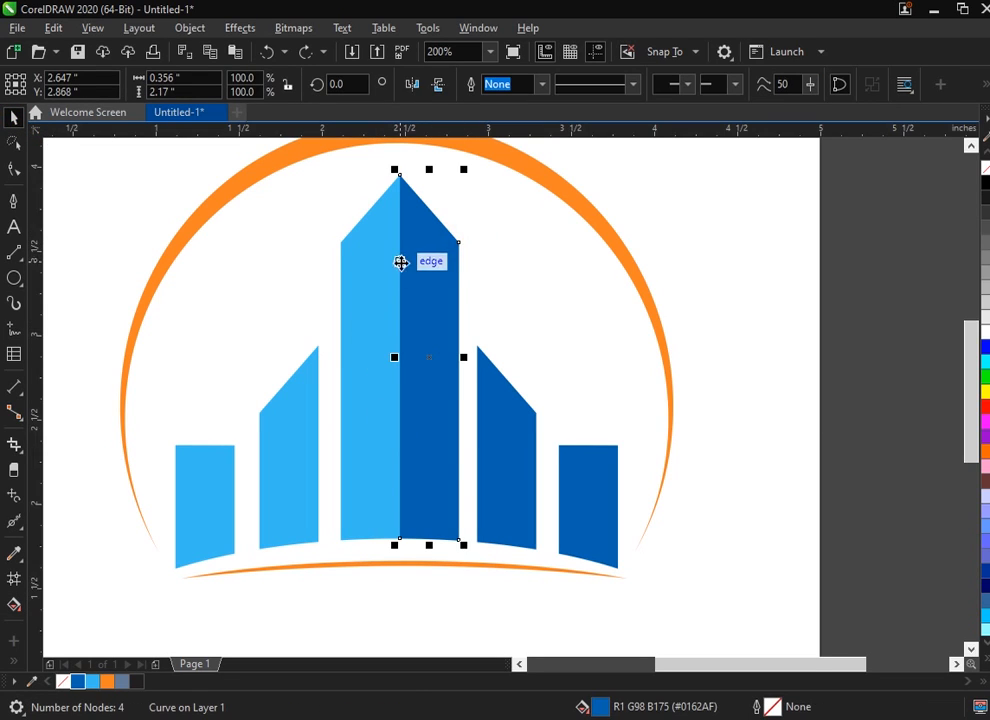
# Apply a vertical fountain fill to the central tower's left half, from light blue down to sampled dark blue (#0162AF), extending past its base.
pyautogui.click(374, 262)
pyautogui.click(12, 605)
pyautogui.moveTo(351, 271); pyautogui.dragTo(352, 340)
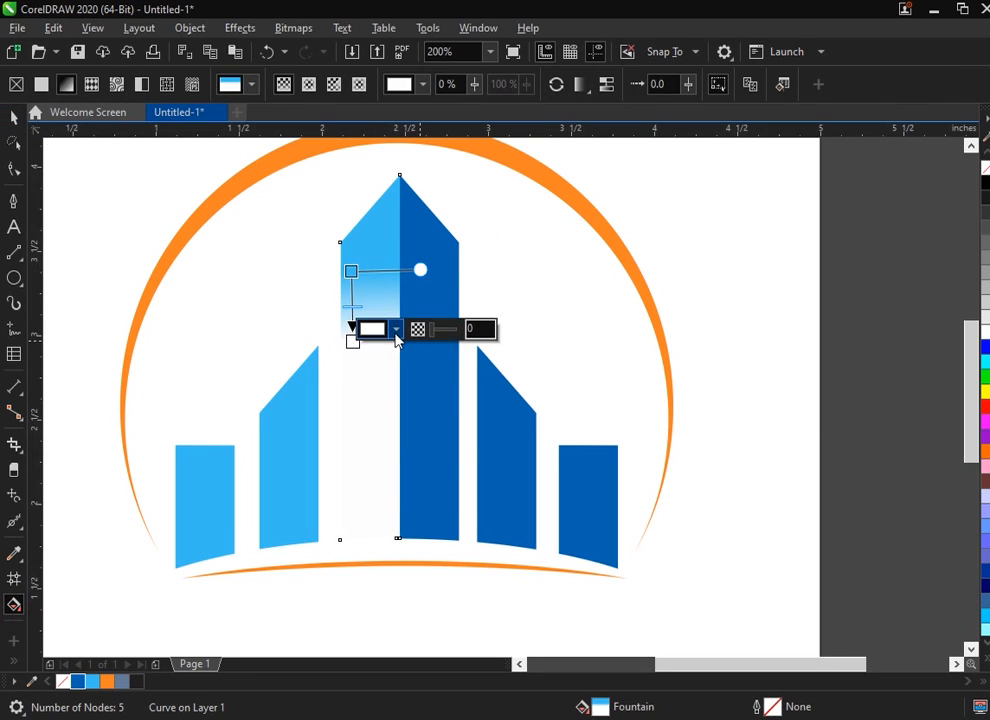
pyautogui.click(396, 330)
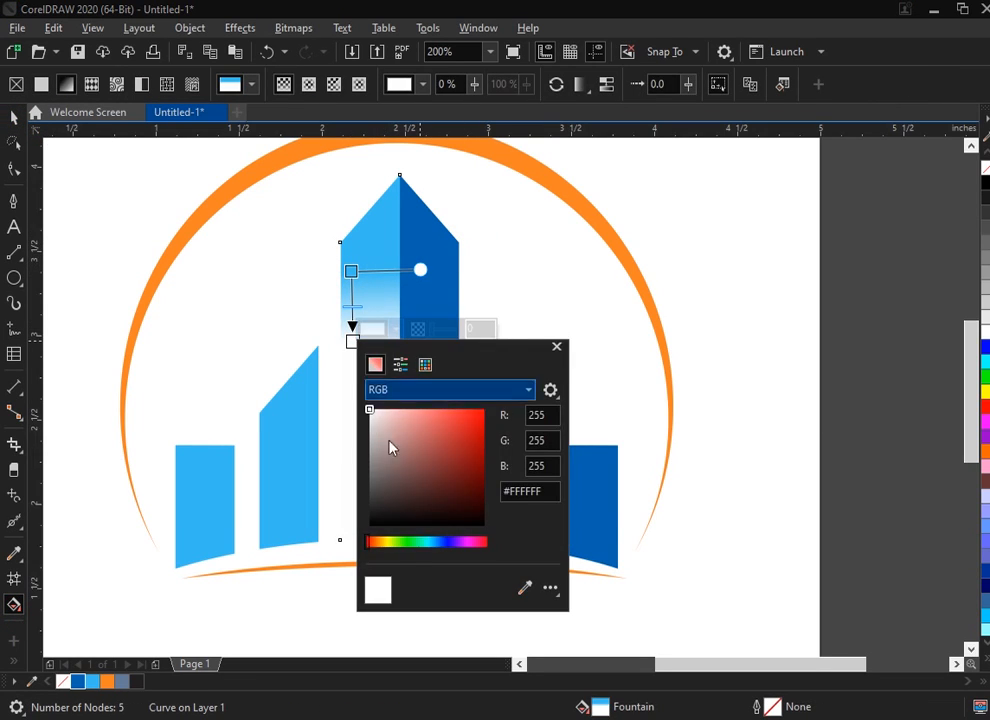
pyautogui.click(524, 587)
pyautogui.click(442, 274)
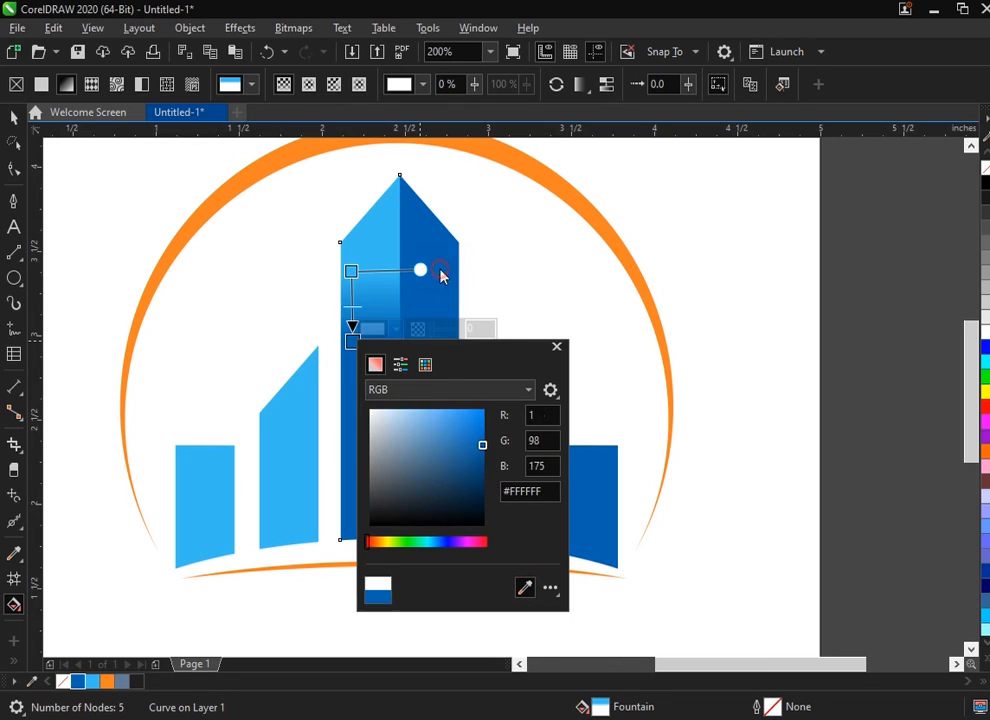
pyautogui.click(557, 348)
pyautogui.moveTo(353, 340); pyautogui.dragTo(354, 592)
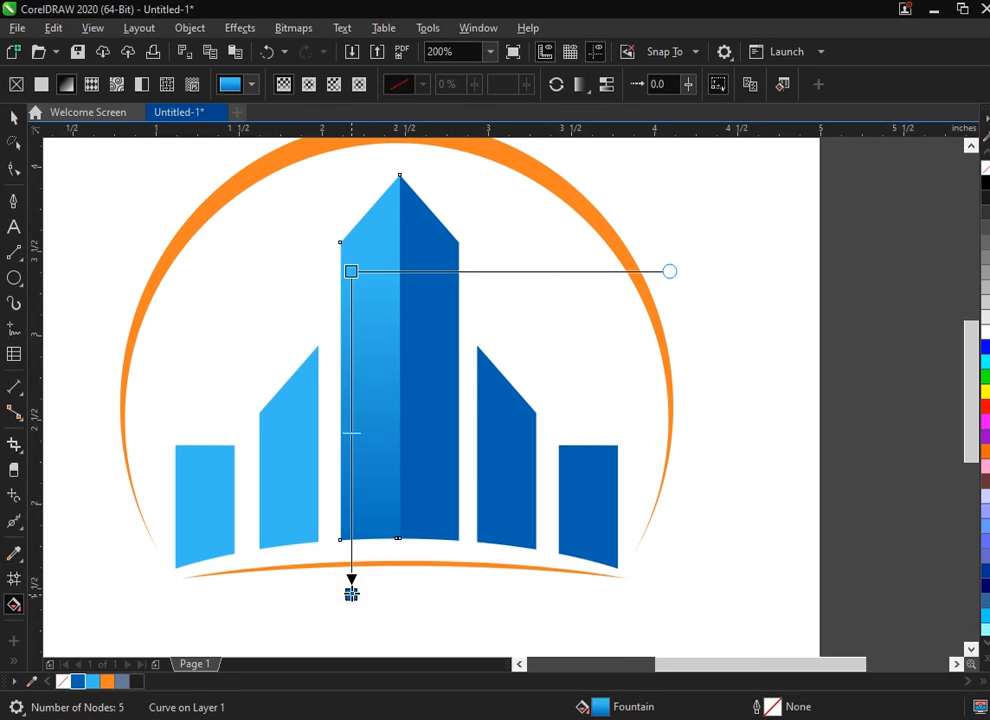
# Apply a vertical fountain fill to the central tower's right half, from dark blue at the peak to sampled light blue (#39BCF1) past the base.
pyautogui.click(427, 265)
pyautogui.moveTo(421, 259); pyautogui.dragTo(423, 326)
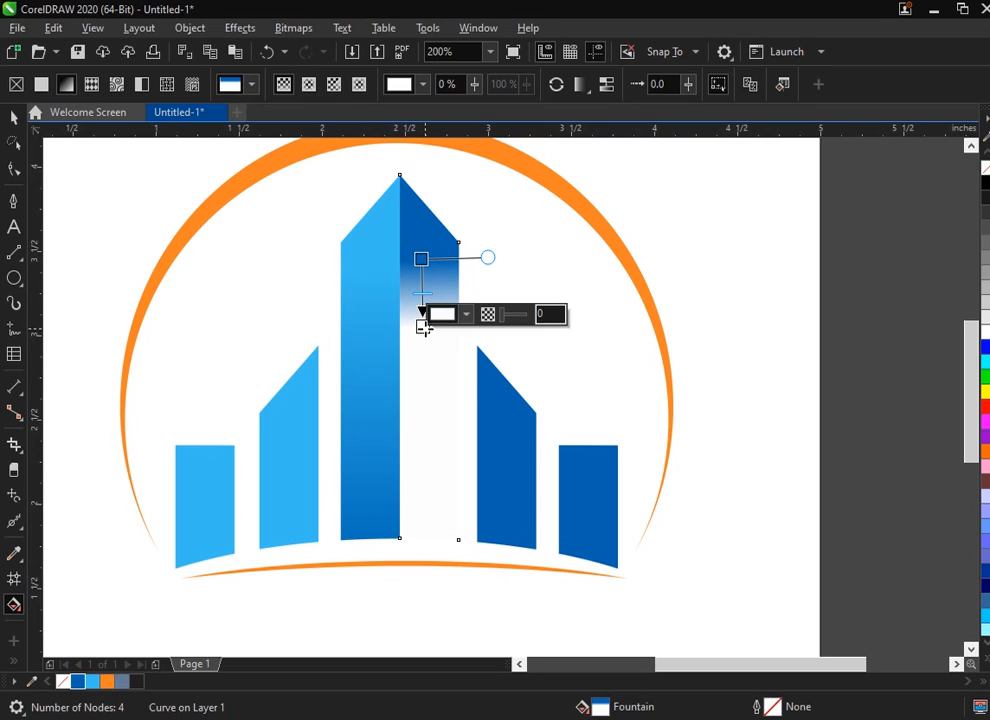
pyautogui.click(465, 315)
pyautogui.click(593, 573)
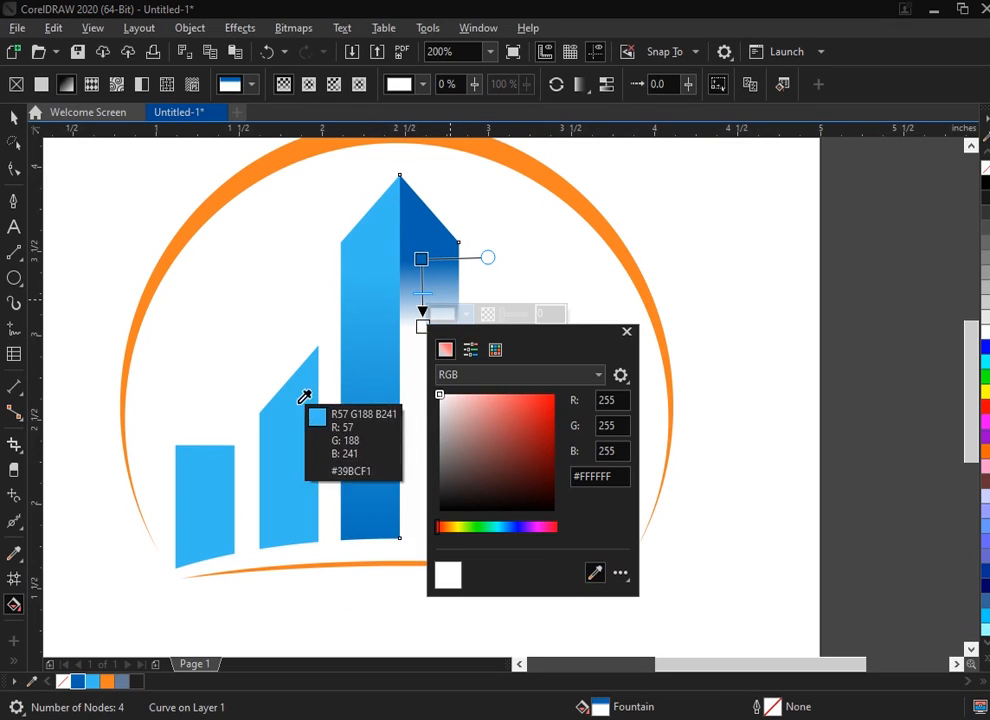
pyautogui.click(305, 398)
pyautogui.click(626, 332)
pyautogui.moveTo(424, 323); pyautogui.dragTo(421, 560)
pyautogui.moveTo(421, 259); pyautogui.dragTo(420, 177)
pyautogui.click(14, 118)
pyautogui.click(833, 365)
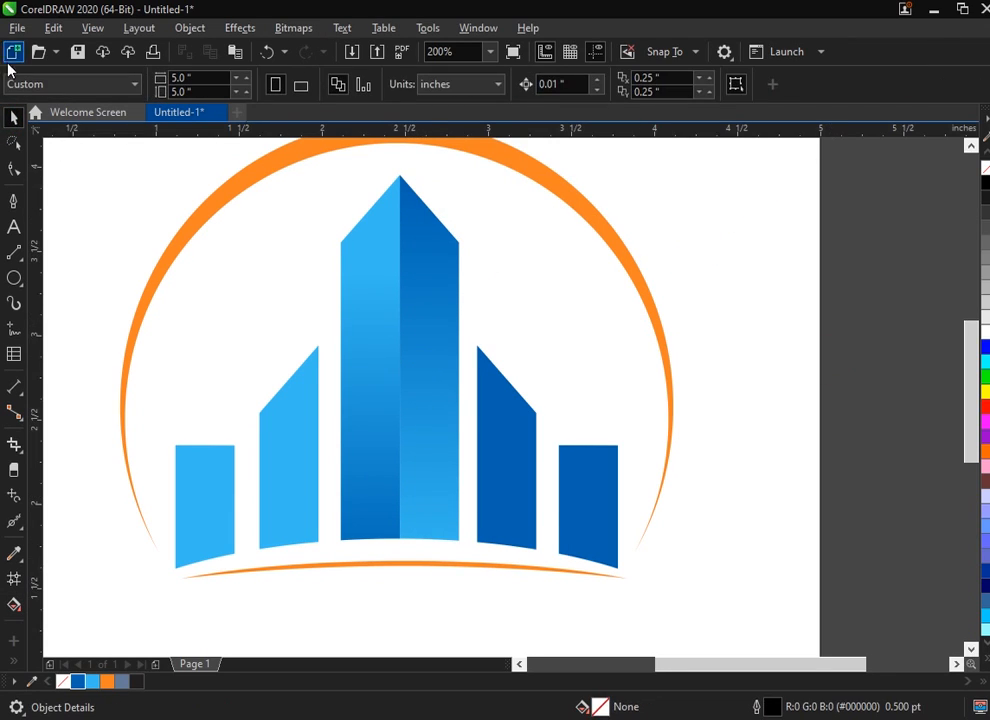
# Select all six tower pieces and group them.
pyautogui.scroll(-3, 517, 347)
pyautogui.scroll(3, 431, 287)
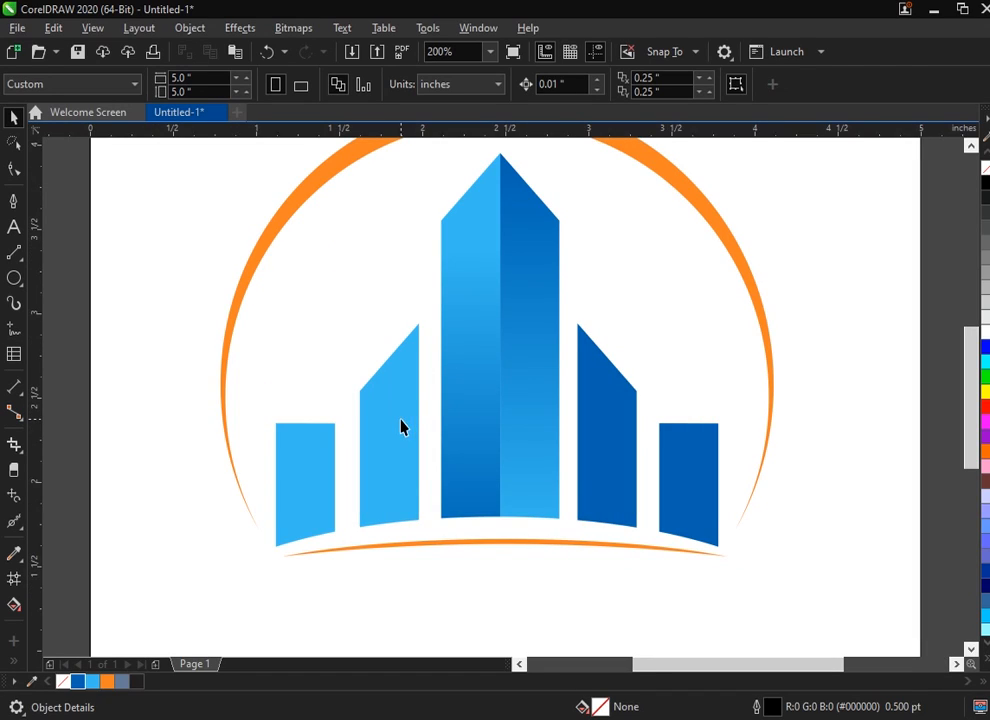
pyautogui.click(400, 427)
pyautogui.click(319, 493)
pyautogui.keyDown('shift'); pyautogui.click(382, 469); pyautogui.keyUp('shift')
pyautogui.keyDown('shift'); pyautogui.click(470, 430); pyautogui.keyUp('shift')
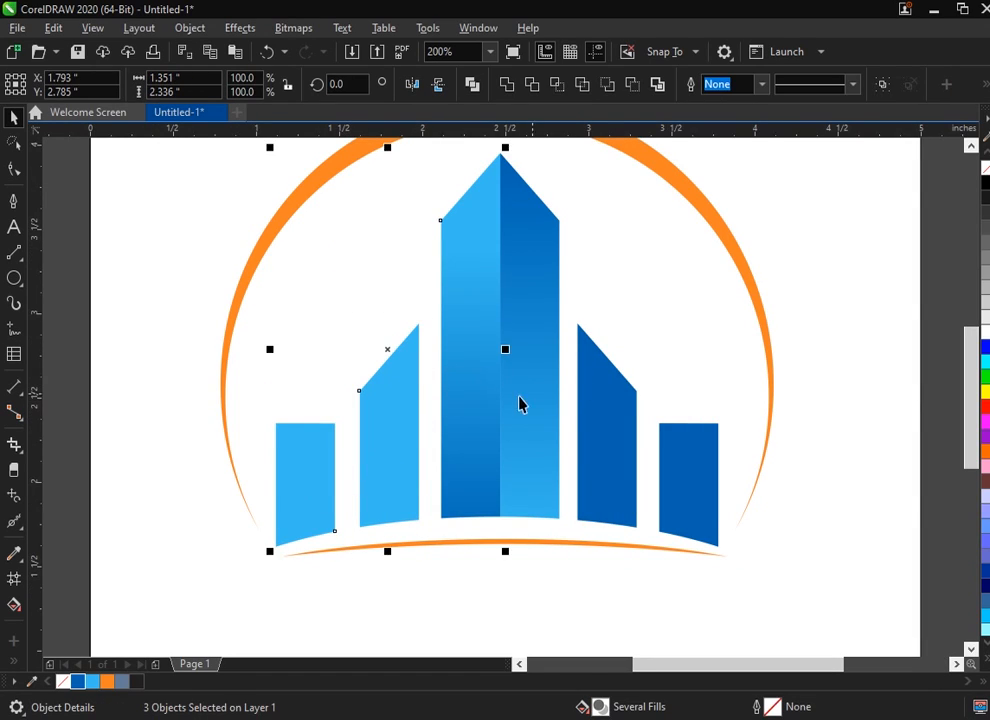
pyautogui.keyDown('shift'); pyautogui.click(521, 405); pyautogui.keyUp('shift')
pyautogui.keyDown('shift'); pyautogui.click(607, 436); pyautogui.keyUp('shift')
pyautogui.keyDown('shift'); pyautogui.click(685, 465); pyautogui.keyUp('shift')
pyautogui.hotkey('ctrl', 'g')
# Apply a centred drop shadow to the tower group with its opacity set to 80.
pyautogui.click(14, 521)
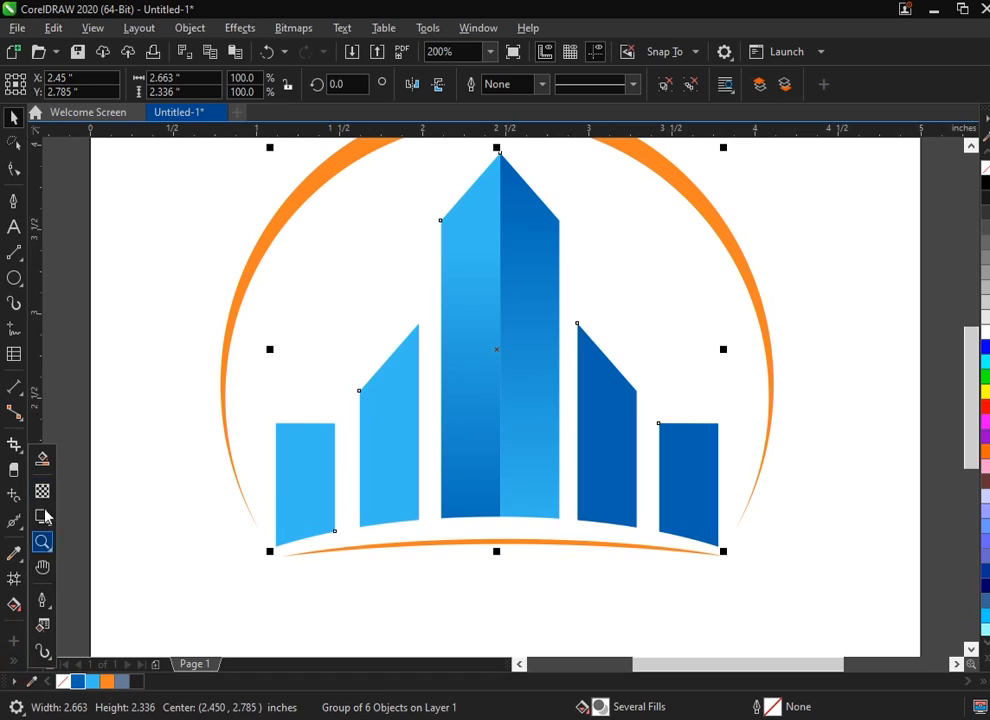
pyautogui.click(32, 408)
pyautogui.moveTo(492, 380); pyautogui.dragTo(738, 355)
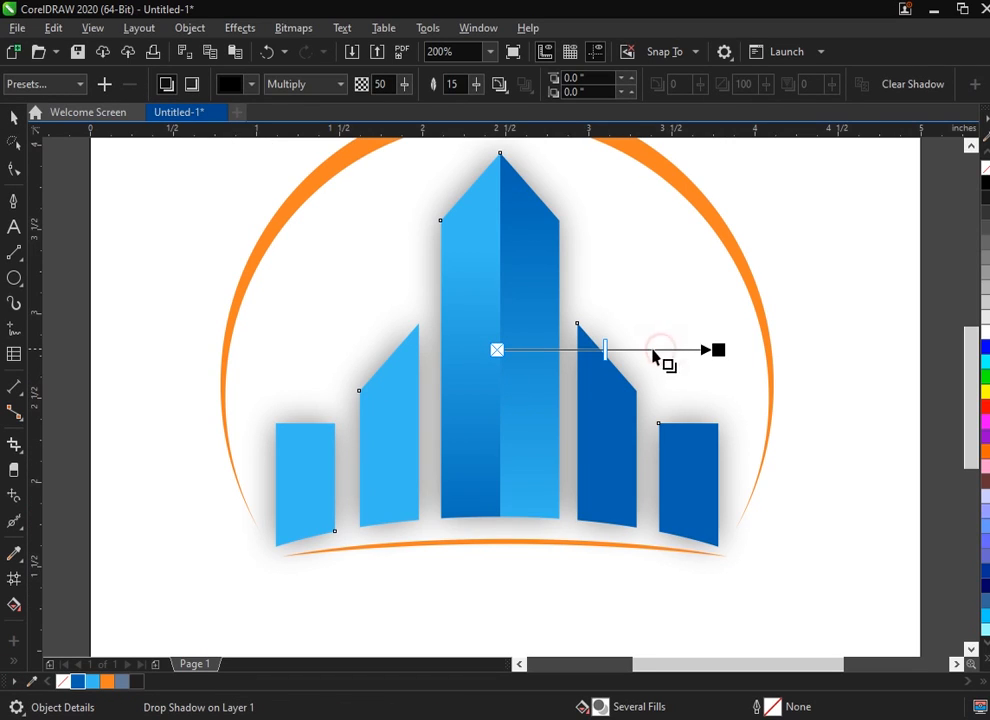
pyautogui.moveTo(606, 347); pyautogui.dragTo(670, 350)
pyautogui.click(14, 117)
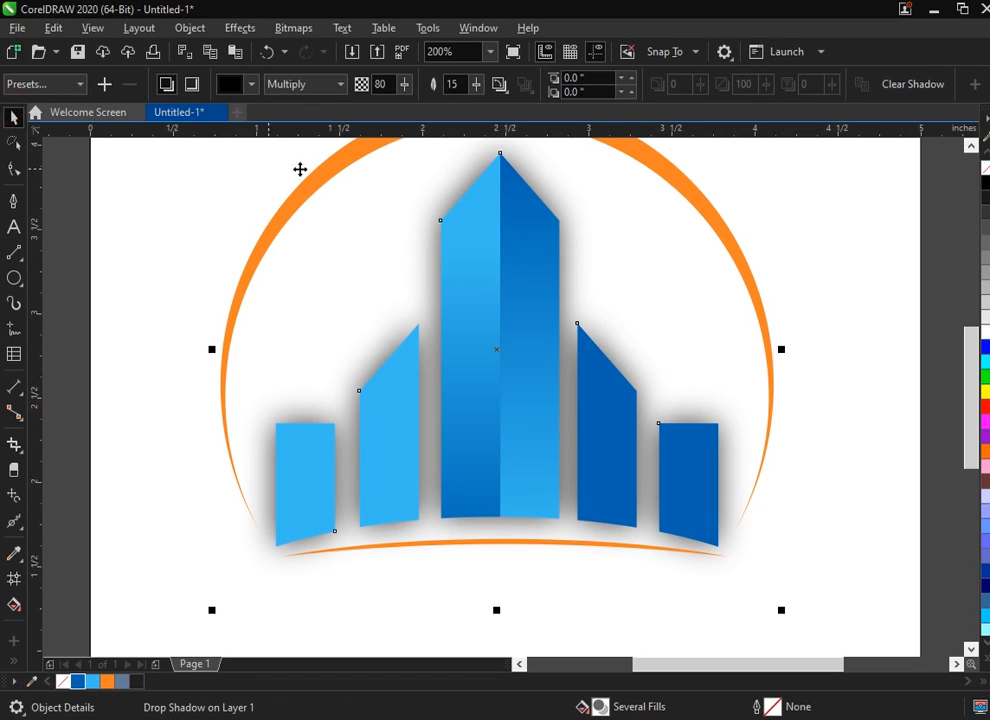
# Group the orange crescent ring with the thin base arc.
pyautogui.click(304, 185)
pyautogui.keyDown('shift'); pyautogui.click(525, 543); pyautogui.keyUp('shift')
pyautogui.hotkey('ctrl', 'g')
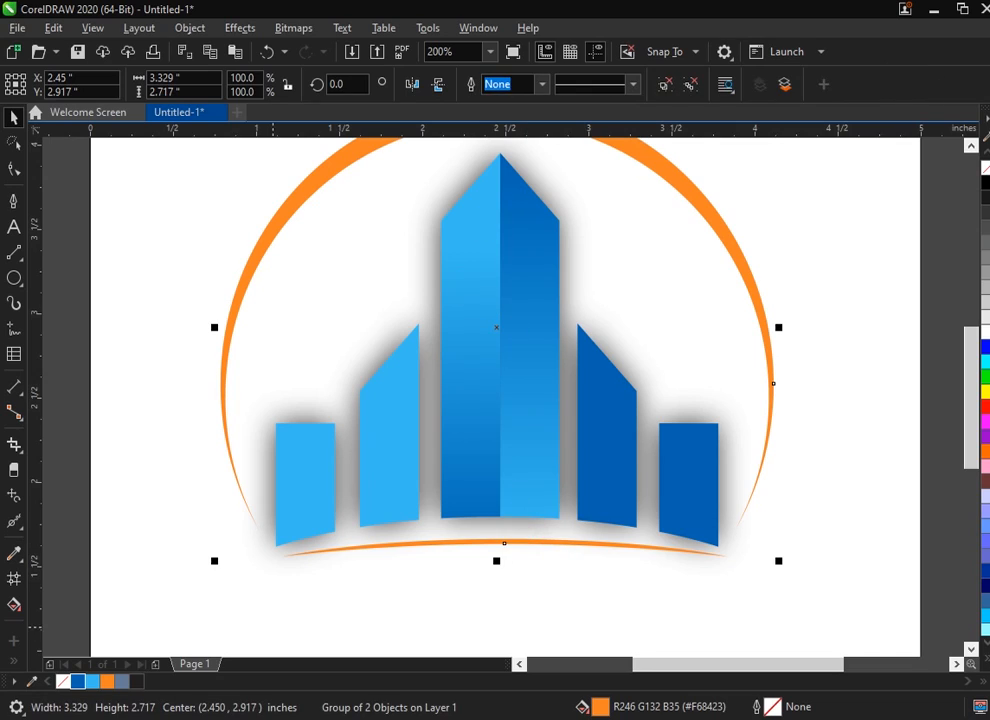
pyautogui.click(11, 658)
pyautogui.click(42, 520)
pyautogui.moveTo(502, 543); pyautogui.dragTo(517, 575)
pyautogui.hotkey('ctrl', 'z')
pyautogui.hotkey('ctrl', 'z')
pyautogui.moveTo(583, 143); pyautogui.dragTo(677, 179)
pyautogui.scroll(-1, 622, 303)
pyautogui.hotkey('ctrl', 'z')
pyautogui.press('space')
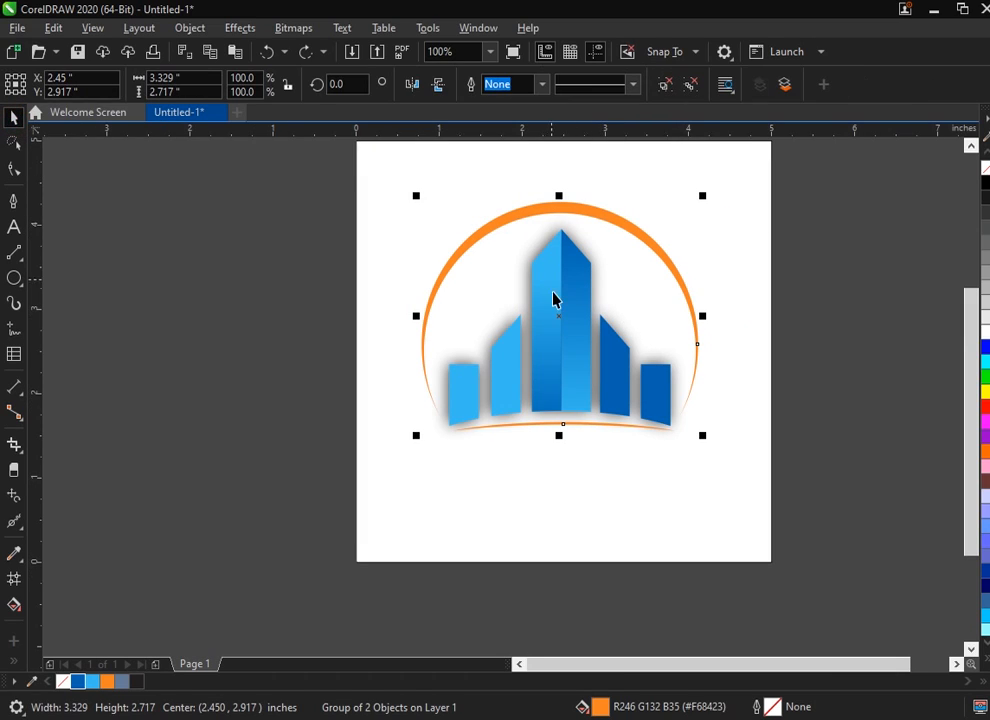
# Apply a centred drop shadow to the orange ring and arc group, strengthen it, and clear the selection.
pyautogui.click(14, 661)
pyautogui.click(42, 520)
pyautogui.moveTo(559, 316); pyautogui.dragTo(584, 326)
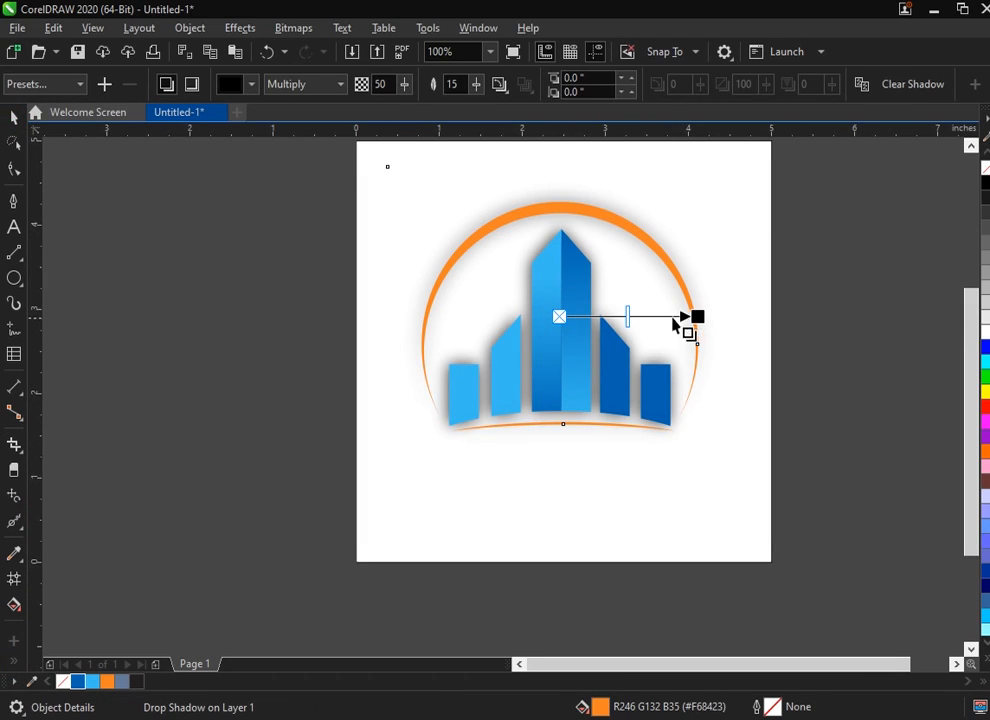
pyautogui.click(13, 118)
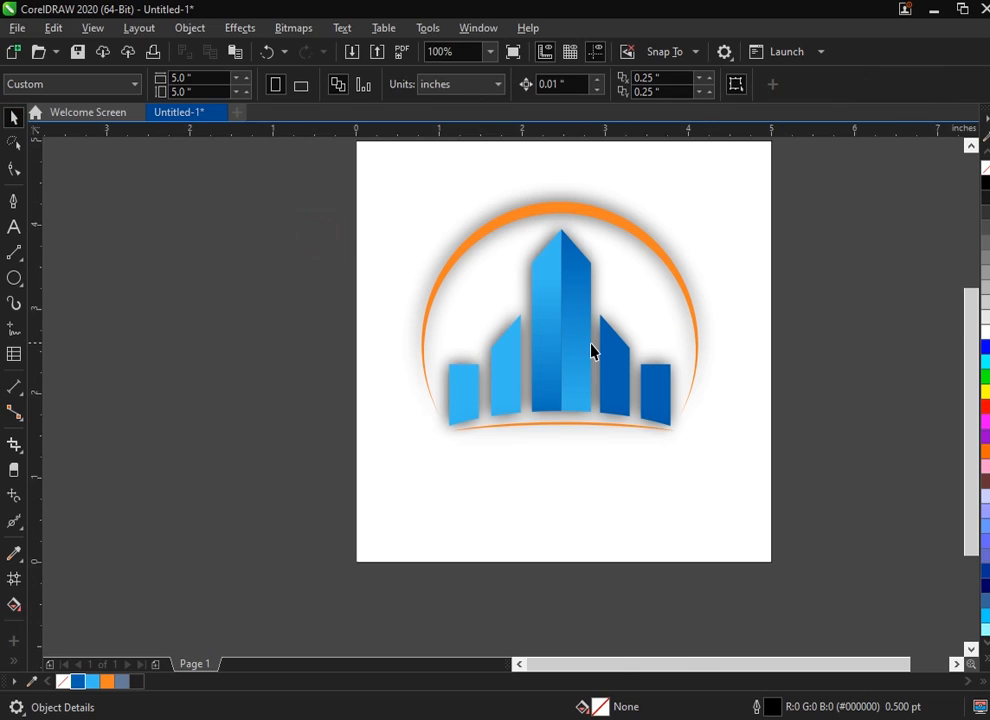
# Add the artistic text "UNIQE construction" just below the orange base arc.
pyautogui.scroll(2, 592, 347)
pyautogui.click(14, 228)
pyautogui.scroll(-2, 391, 435)
pyautogui.scroll(2, 394, 445)
pyautogui.click(394, 445)
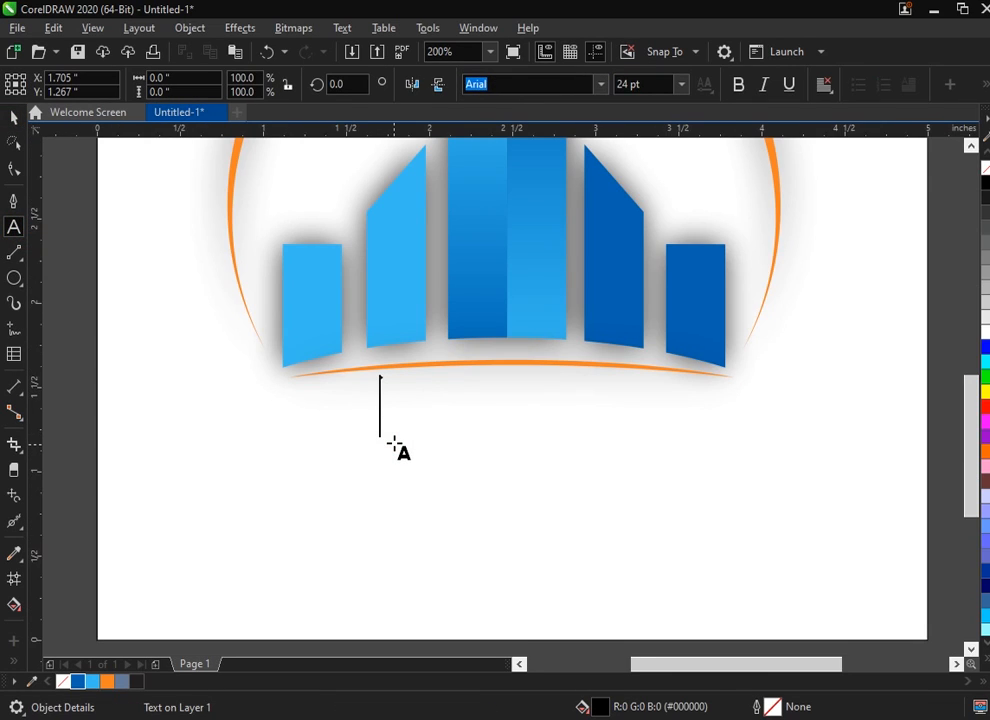
pyautogui.write('UNIQE')
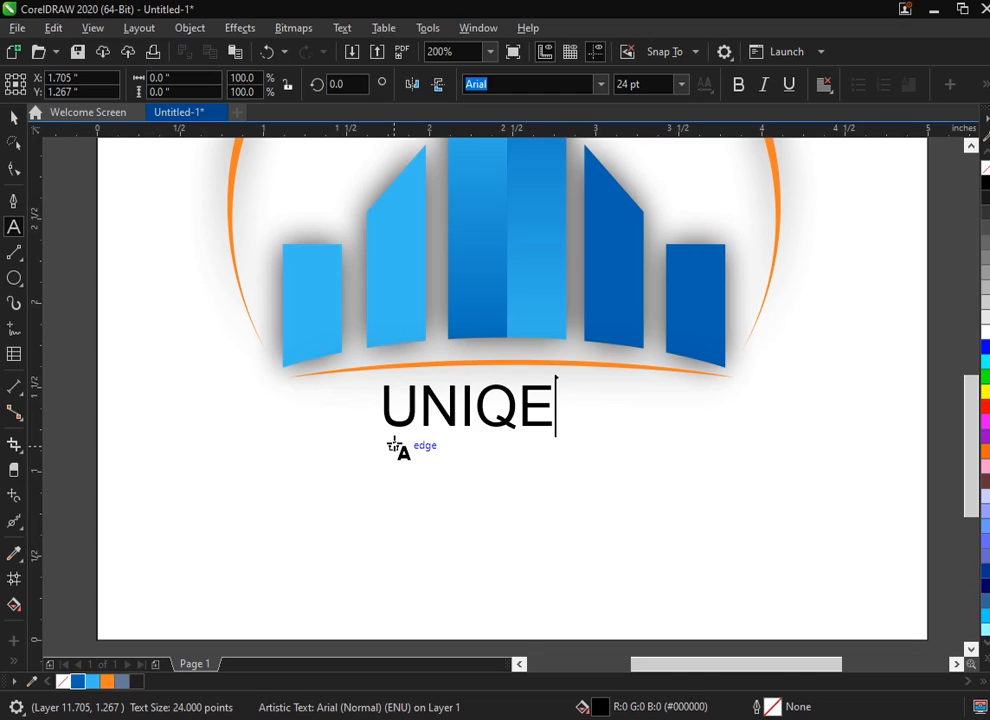
pyautogui.write(' construction')
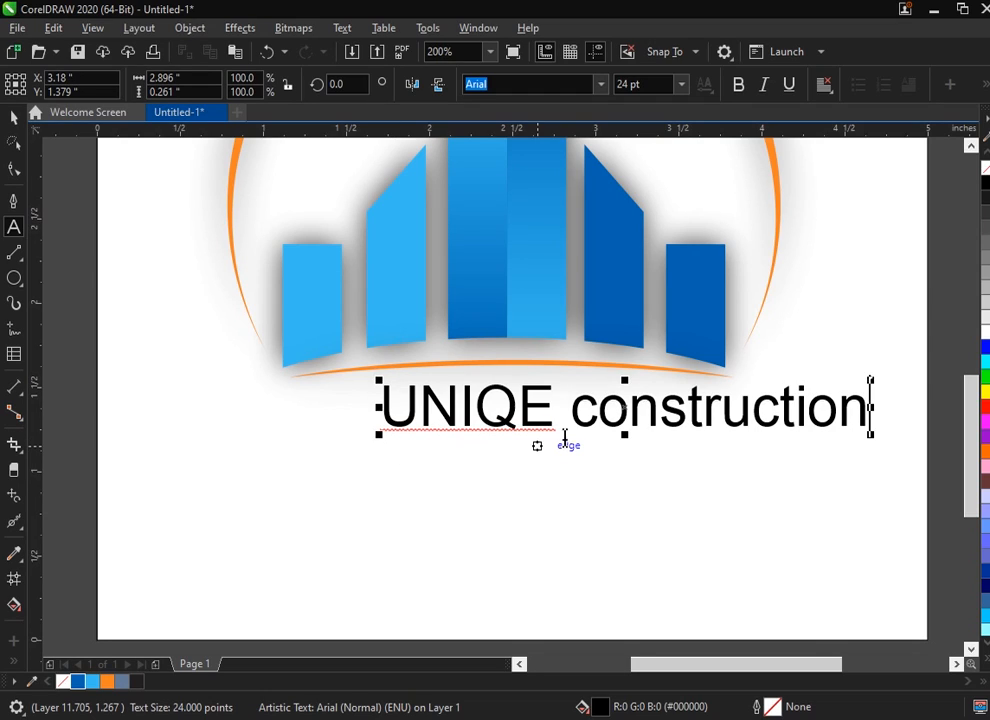
# Replace the text's second word with "CONSTRUCTIONS" and correct its first word to "UNIQUE".
pyautogui.moveTo(564, 437); pyautogui.dragTo(870, 412)
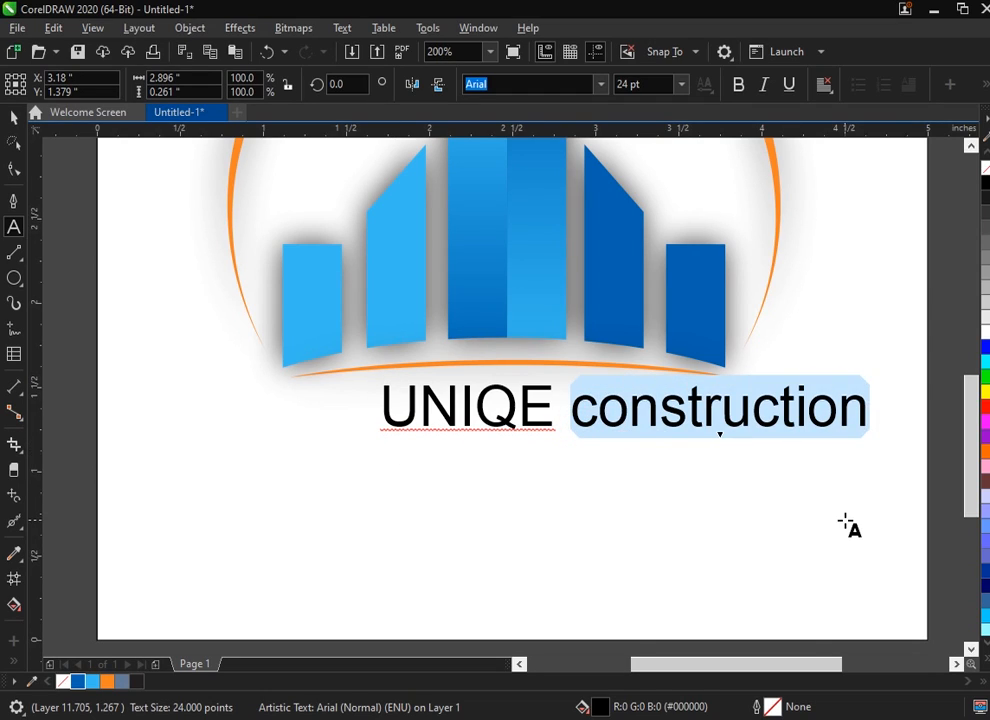
pyautogui.write('construction')
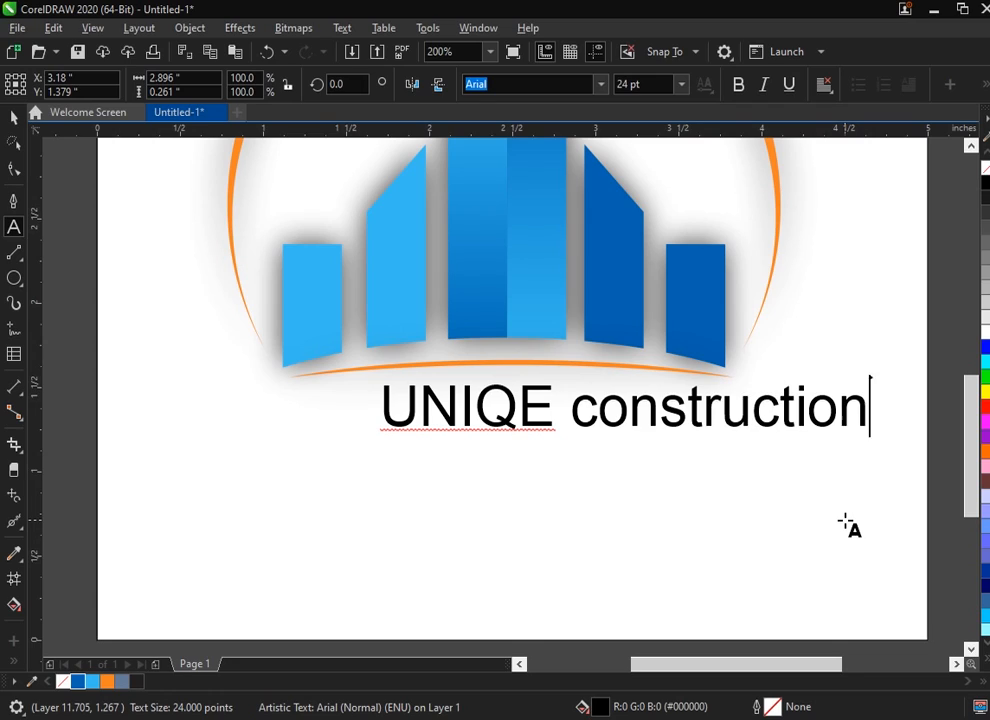
pyautogui.hotkey('ctrl', 'z')
pyautogui.write('CON')
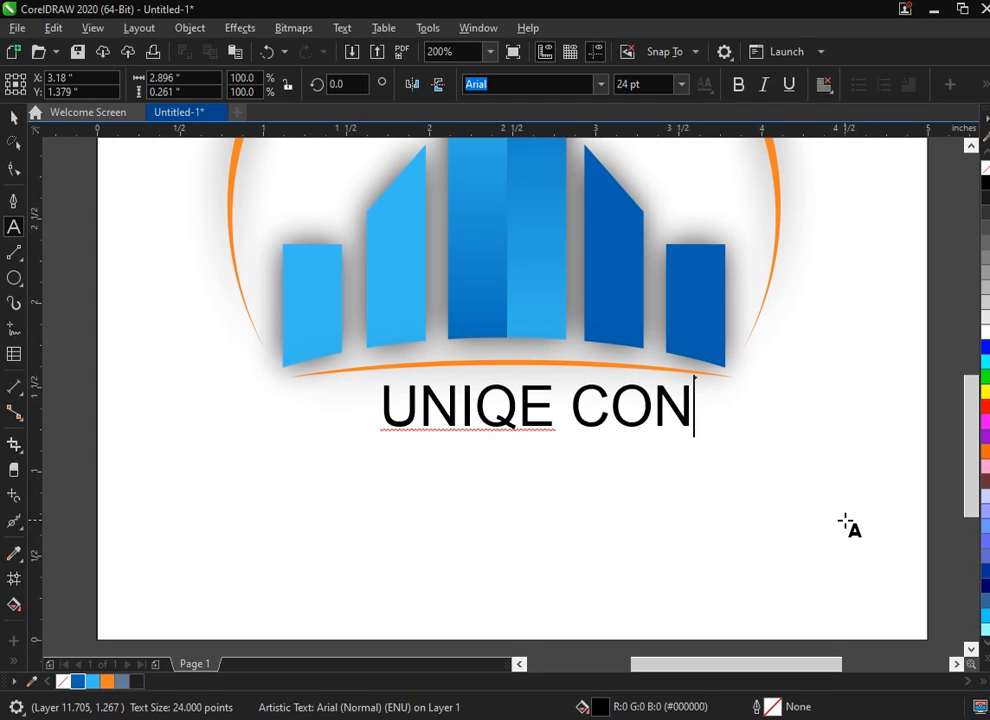
pyautogui.write('STRUCTIONS')
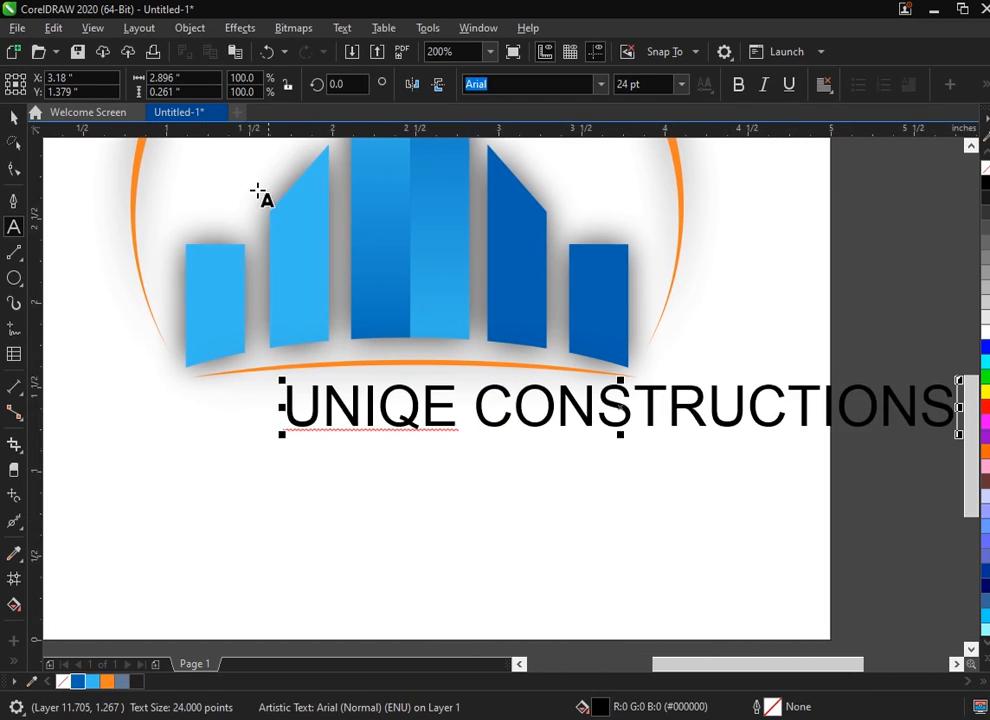
pyautogui.hotkey('ctrl', 'space')
pyautogui.doubleClick(414, 406)
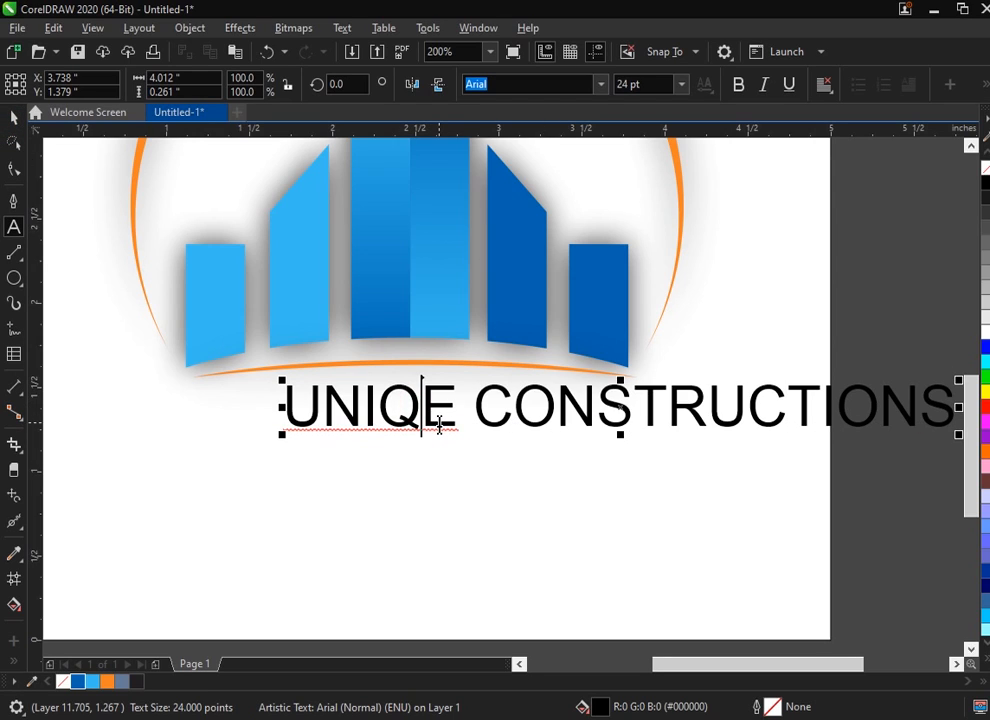
pyautogui.write('U')
pyautogui.hotkey('ctrl', 'space')
# Change the company name's font to BankGothic Lt BT.
pyautogui.click(600, 85)
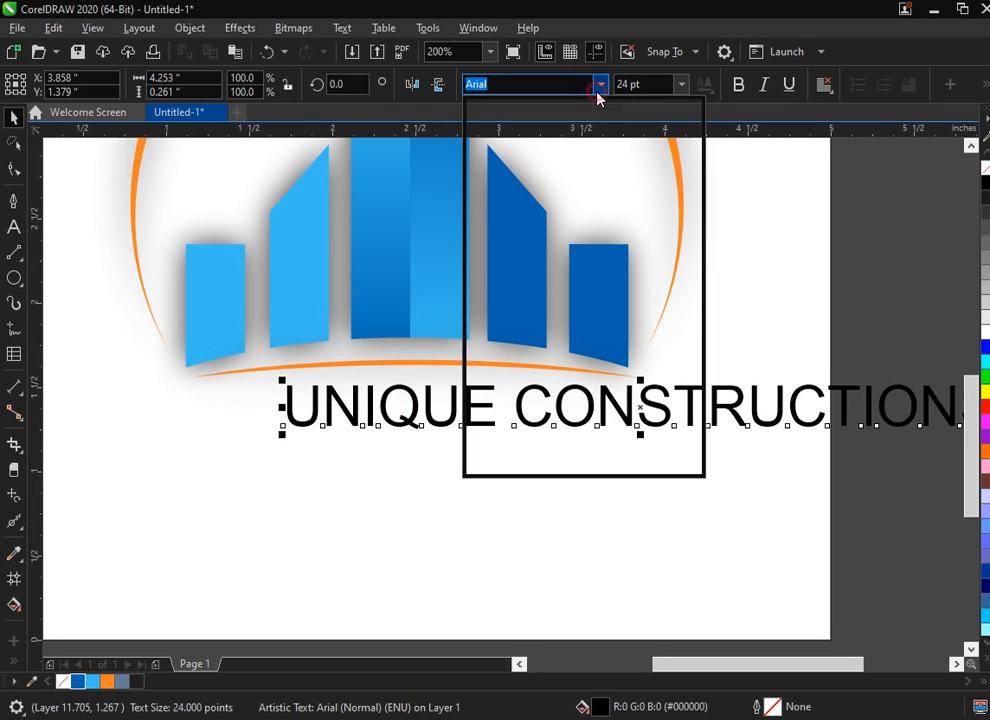
pyautogui.click(590, 200)
pyautogui.scroll(-1, 618, 374)
pyautogui.scroll(1, 580, 398)
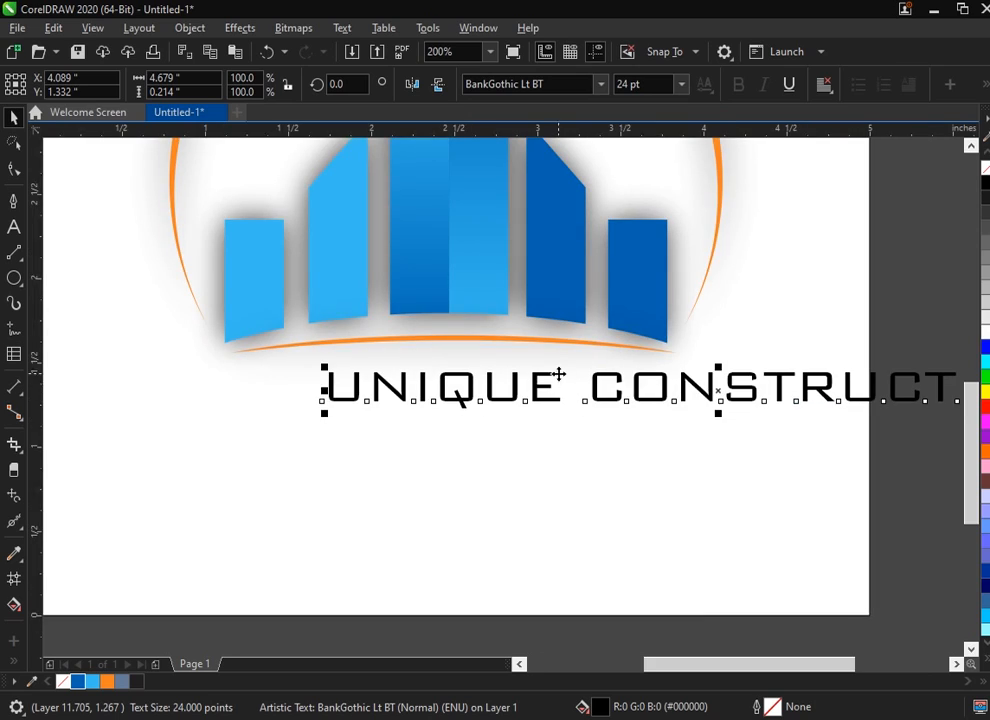
# Centre the company name horizontally on the orange ring and arc group and clear the selection.
pyautogui.keyDown('shift'); pyautogui.click(579, 343); pyautogui.keyUp('shift')
pyautogui.press('c')
pyautogui.scroll(-1, 696, 394)
pyautogui.click(779, 398)
# Scale the company name down to about 3.7 inches wide, keeping it centred under the emblem.
pyautogui.scroll(1, 712, 390)
pyautogui.click(712, 390)
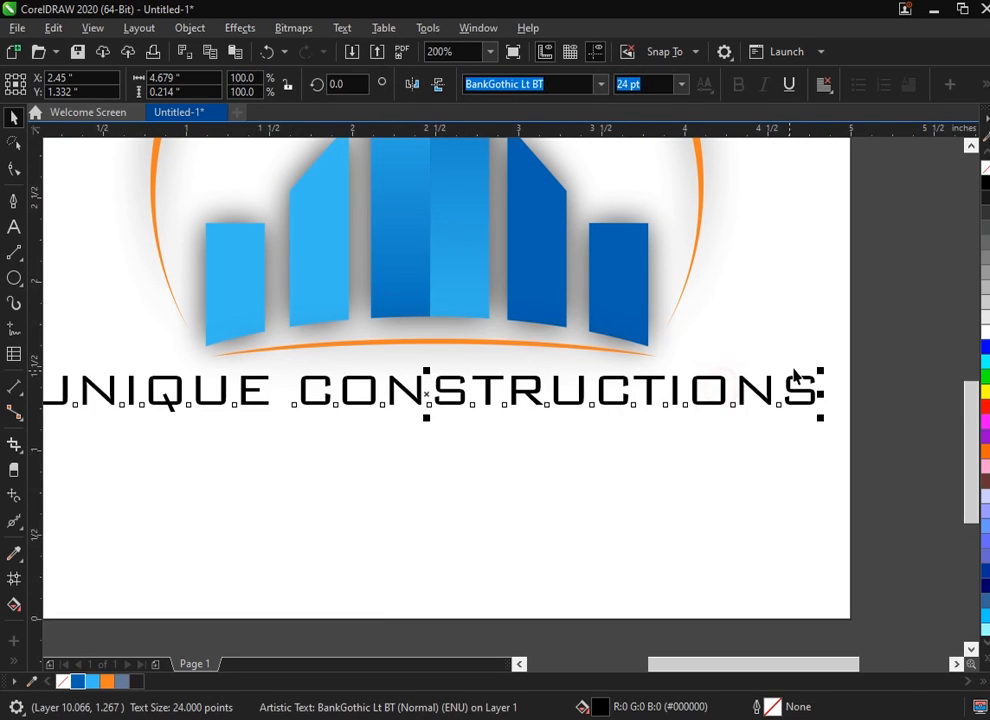
pyautogui.moveTo(822, 366); pyautogui.dragTo(742, 376)
pyautogui.keyDown('shift'); pyautogui.click(510, 343); pyautogui.keyUp('shift')
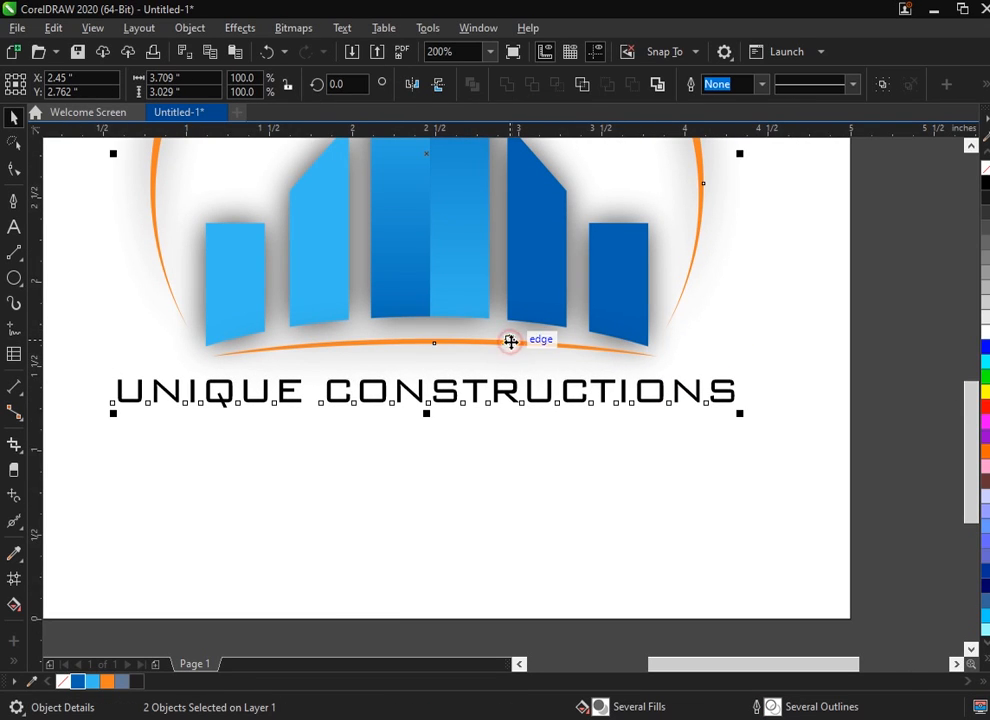
pyautogui.click(908, 400)
# Select the whole emblem together with the company name and group them.
pyautogui.scroll(-1, 764, 438)
pyautogui.moveTo(835, 451); pyautogui.dragTo(350, 168)
pyautogui.hotkey('ctrl', 'g')
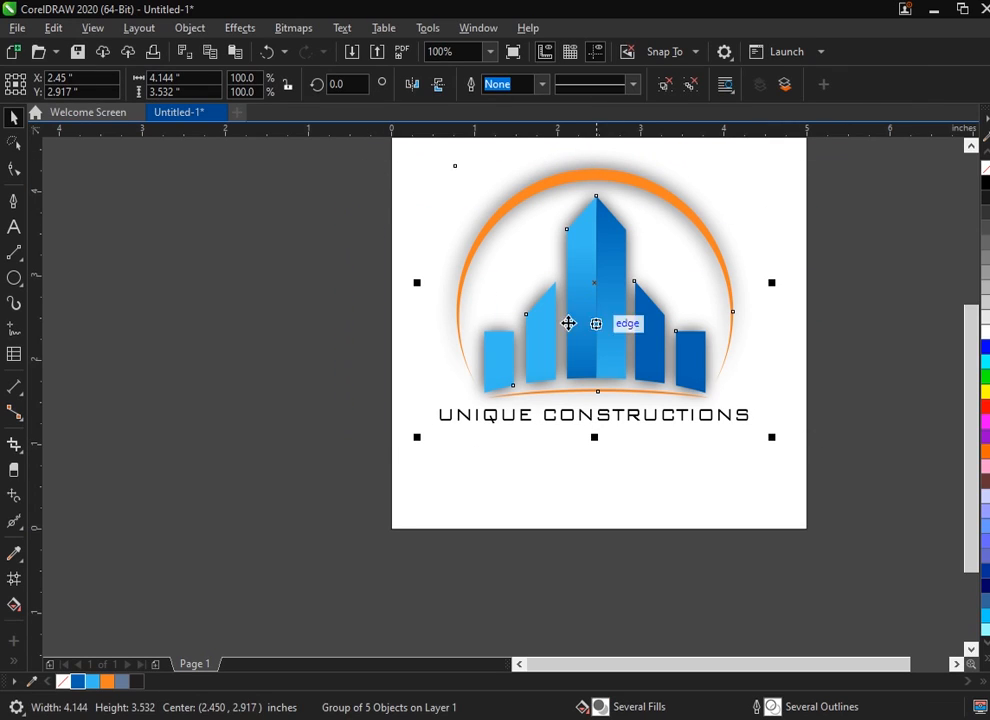
# Add a page-sized 5 by 5 inch rectangle behind the logo and clear the selection.
pyautogui.click(21, 287)
pyautogui.click(74, 279)
pyautogui.doubleClick(14, 278)
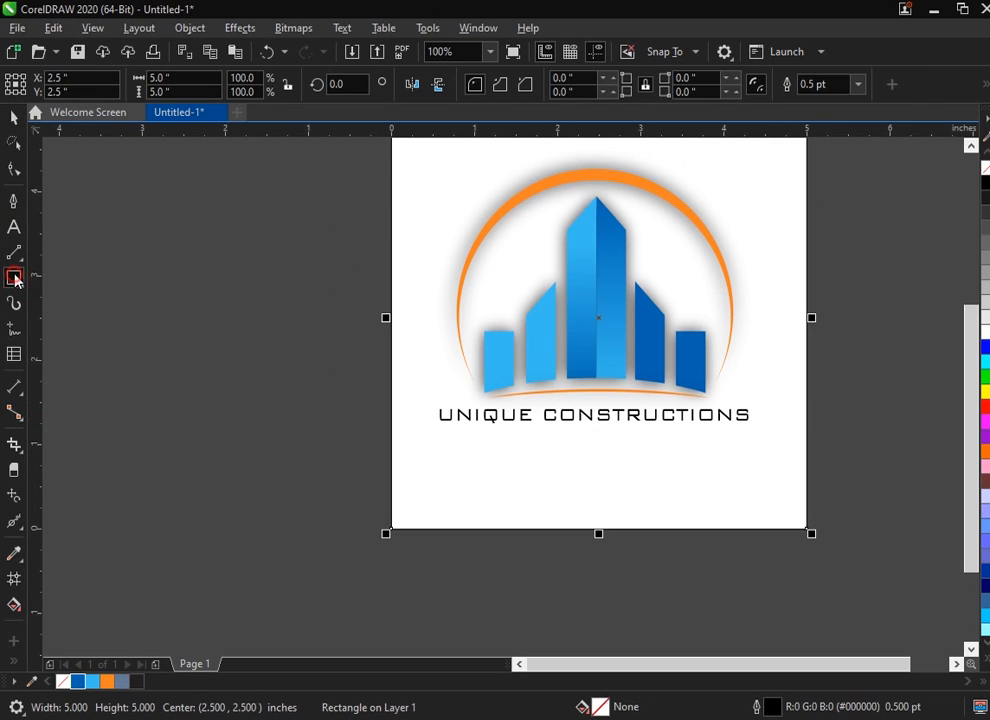
pyautogui.click(334, 339)
pyautogui.click(538, 341)
pyautogui.moveTo(340, 475); pyautogui.dragTo(862, 162)
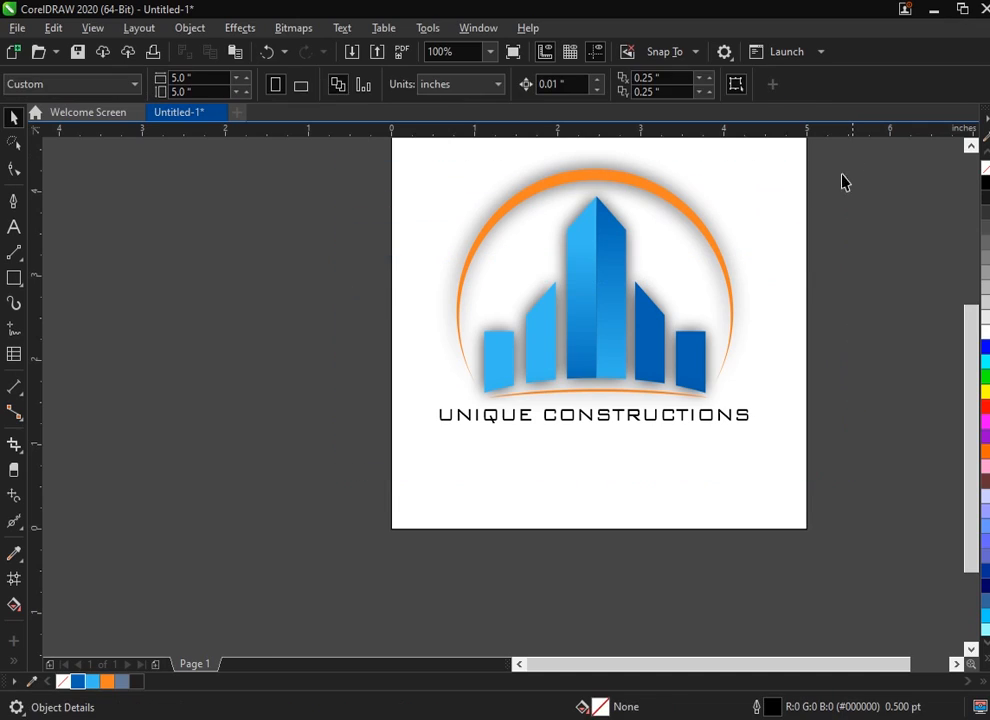
pyautogui.click(785, 468)
pyautogui.click(984, 182)
pyautogui.hotkey('ctrl', 'z')
pyautogui.hotkey('ctrl', 'z')
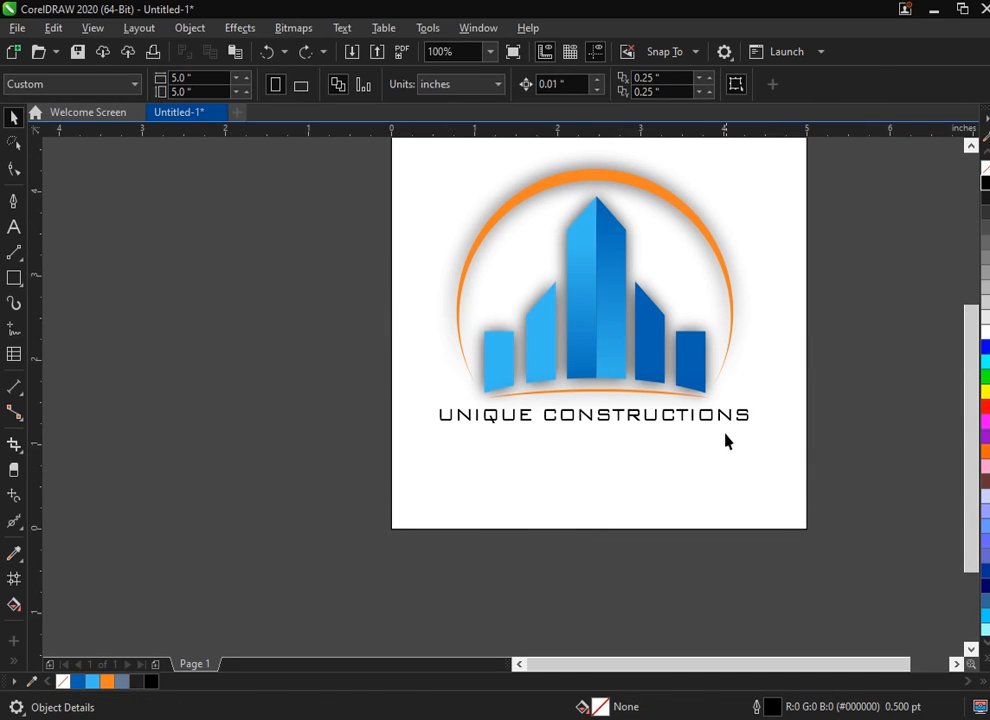
# Fill the page-sized background rectangle behind the logo with light grey (R:179 G:179 B:179).
pyautogui.doubleClick(725, 419)
pyautogui.click(922, 392)
pyautogui.click(605, 321)
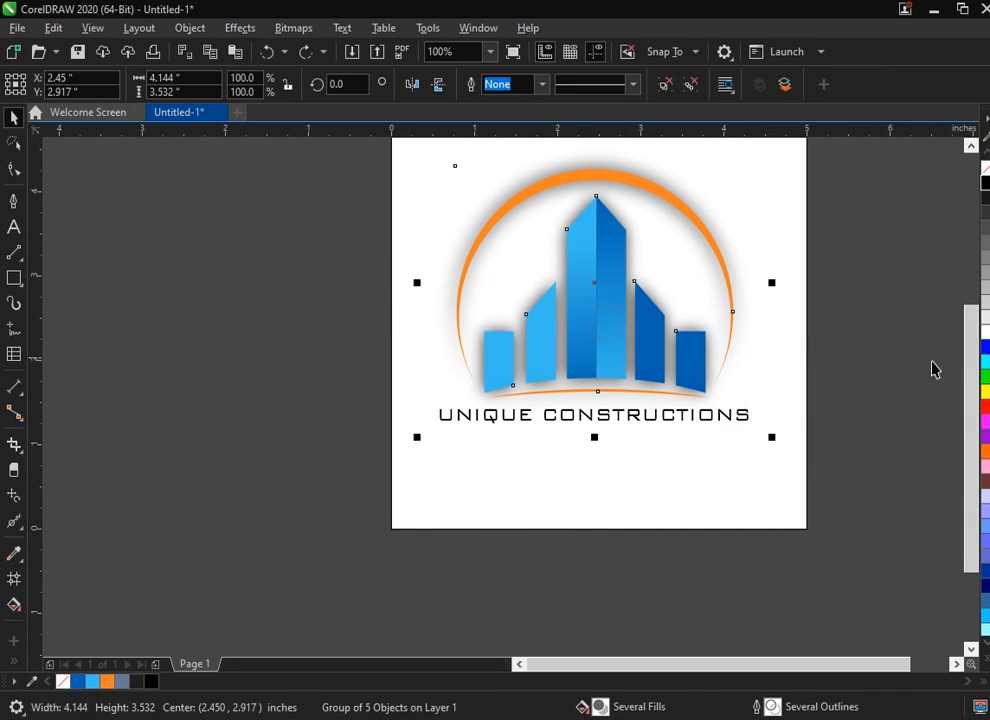
pyautogui.click(793, 502)
pyautogui.click(793, 505)
pyautogui.click(984, 288)
pyautogui.click(886, 371)
pyautogui.click(680, 488)
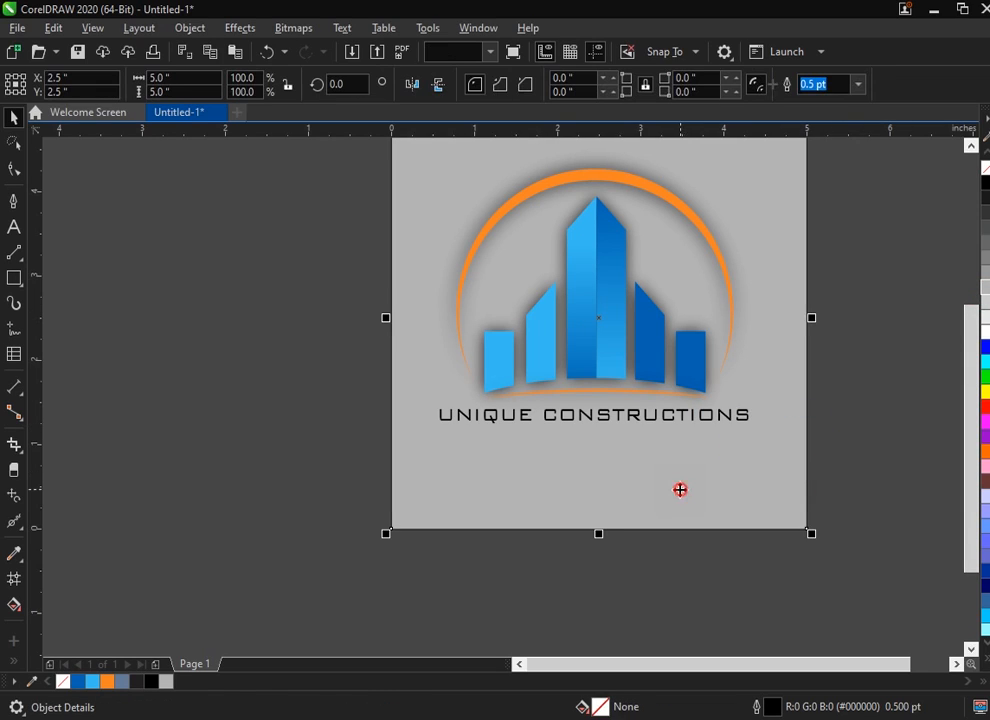
# Apply an elliptical fountain transparency to the grey background, fading from the page centre to beyond the lower page edge, and clear the selection.
pyautogui.click(15, 663)
pyautogui.click(42, 492)
pyautogui.moveTo(496, 465); pyautogui.dragTo(501, 483)
pyautogui.scroll(-1, 407, 248)
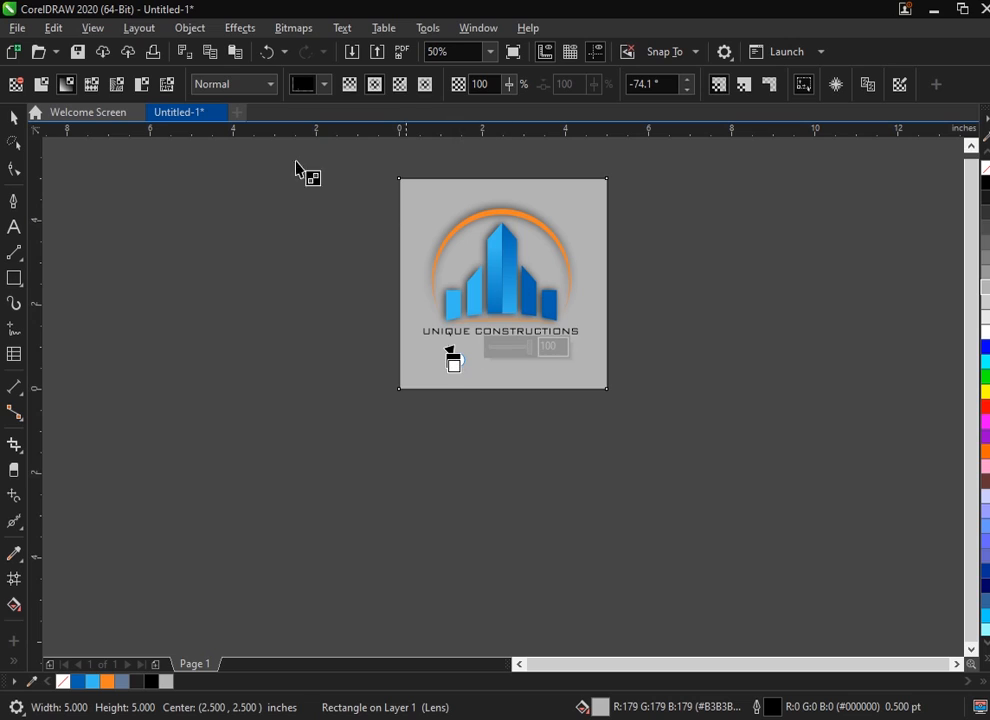
pyautogui.moveTo(453, 357); pyautogui.dragTo(447, 389)
pyautogui.scroll(1, 535, 268)
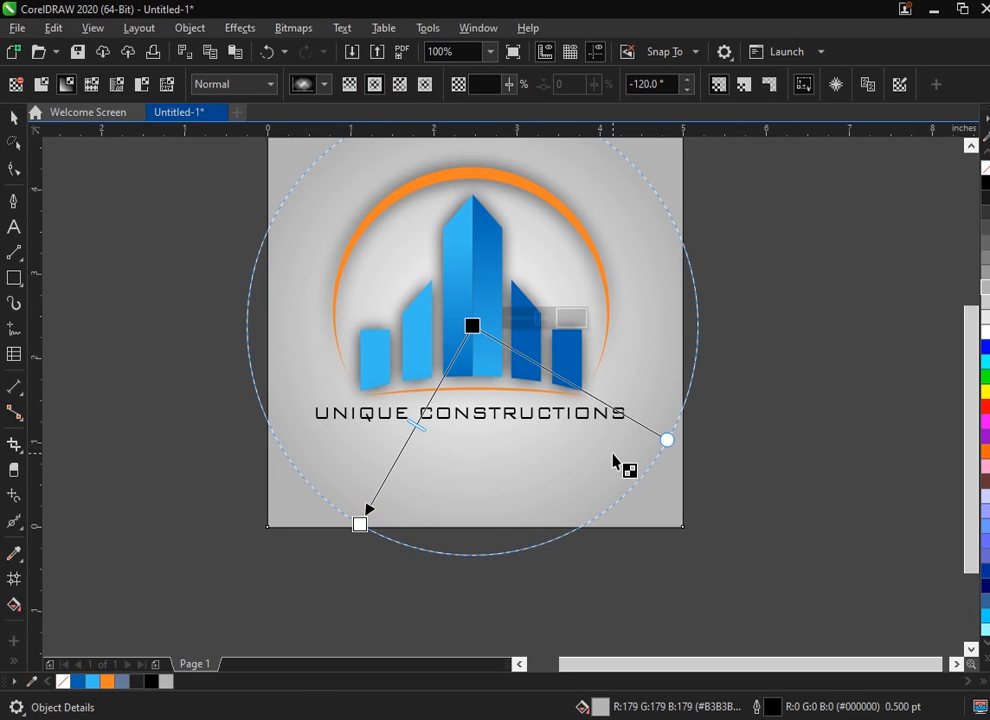
pyautogui.moveTo(360, 525); pyautogui.dragTo(333, 570)
pyautogui.click(12, 119)
pyautogui.click(133, 295)
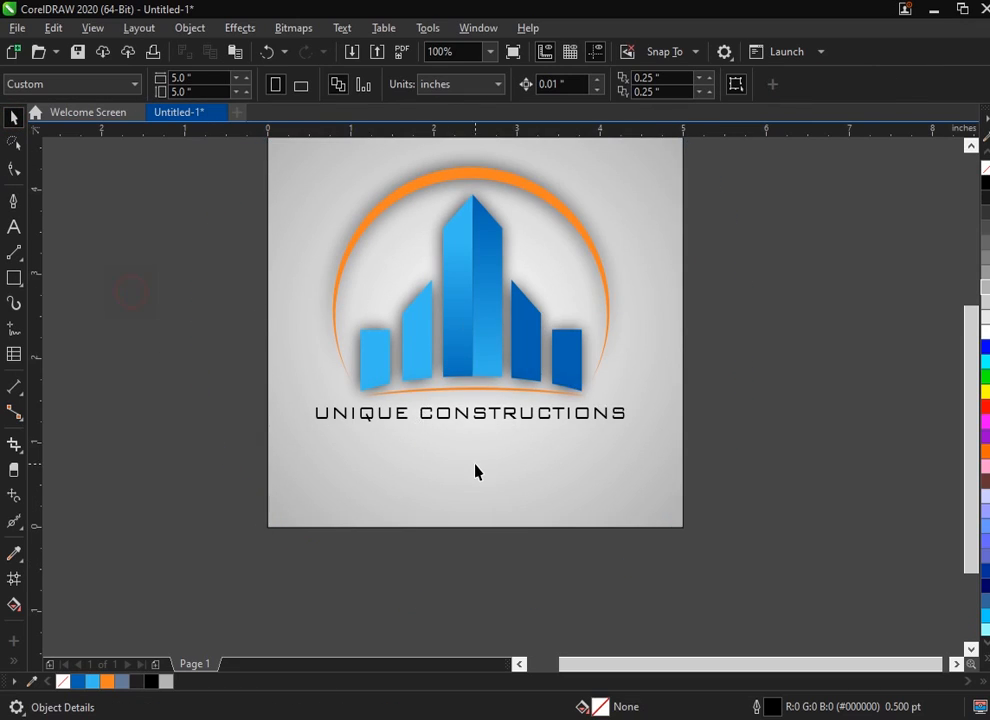
# Frame the page closely to examine the finished logo on its gradient background.
pyautogui.scroll(-1, 475, 466)
pyautogui.click(14, 660)
pyautogui.click(40, 540)
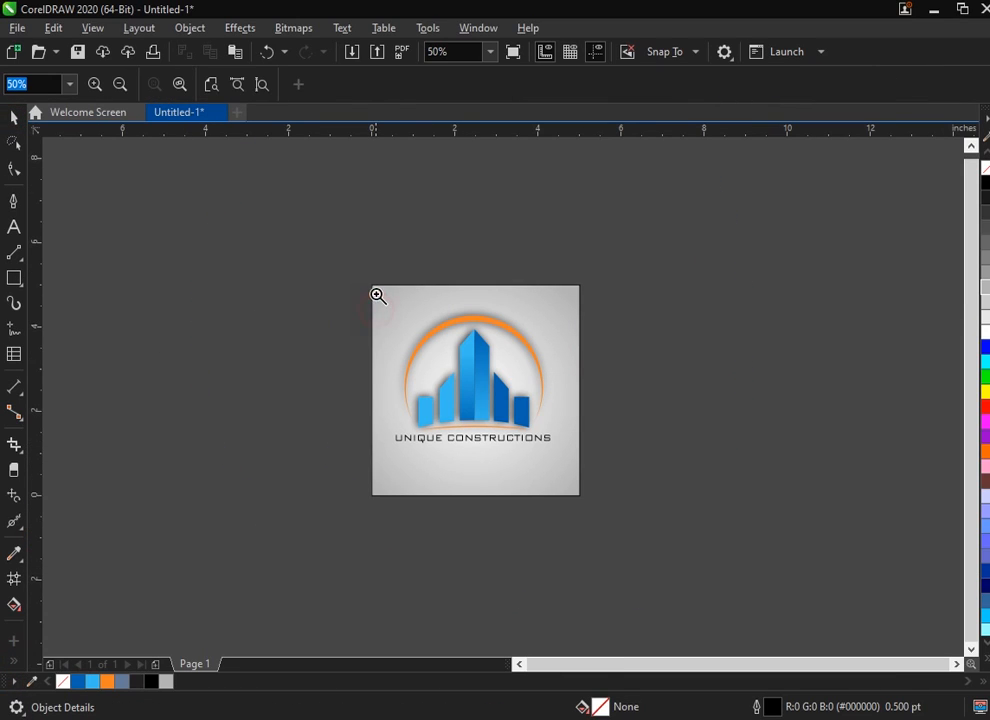
pyautogui.moveTo(583, 496); pyautogui.dragTo(583, 497)
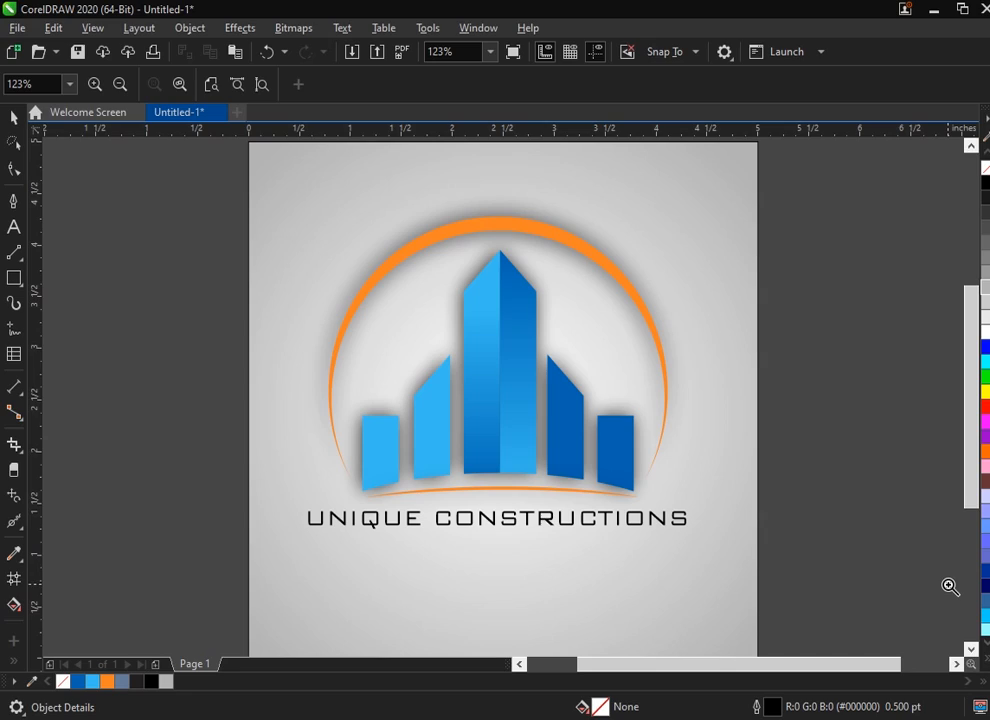